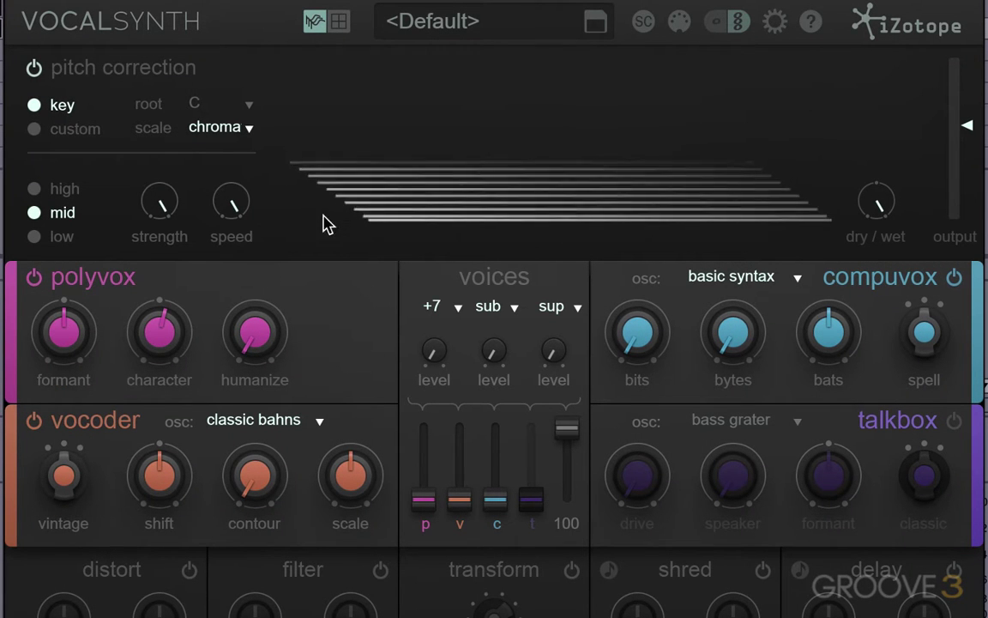
# Play the vocal and compare it with pitch correction bypassed and re-enabled.
pyautogui.press('space')
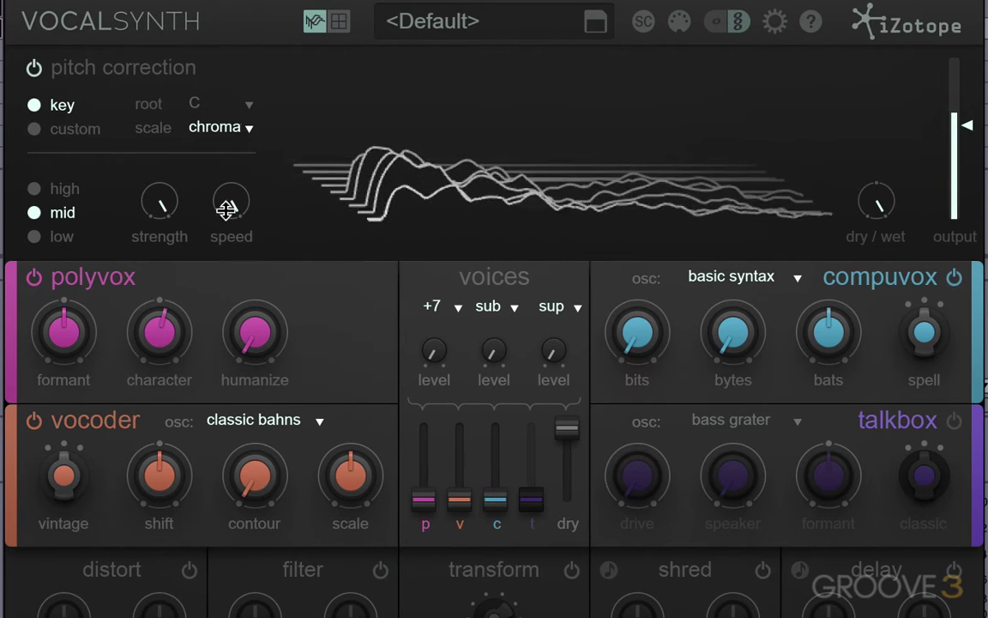
pyautogui.click(35, 72)
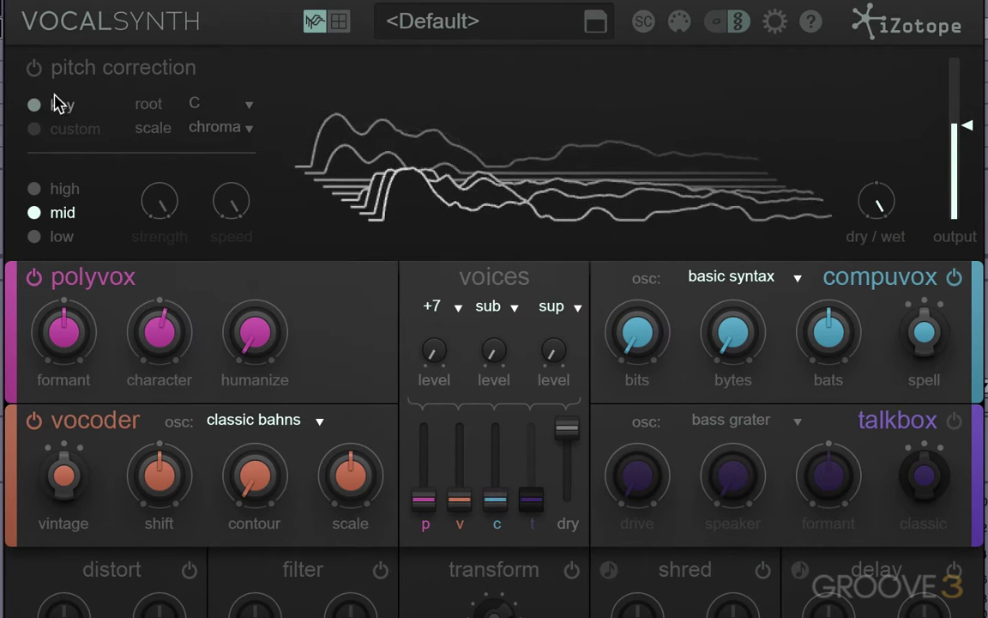
pyautogui.click(34, 74)
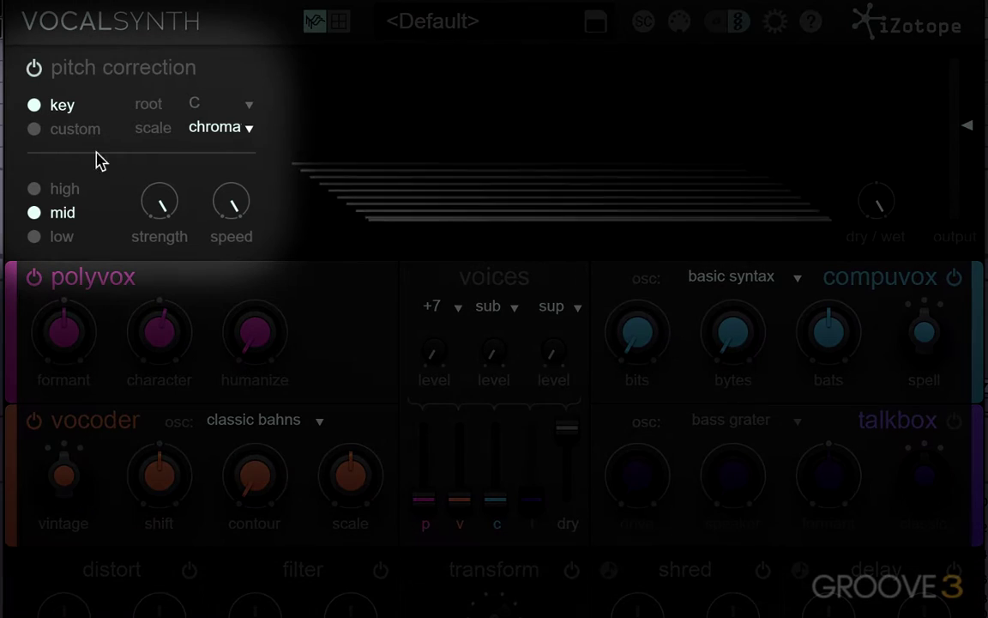
# Set the pitch correction to the F# root with a minor scale, trying the major scale first.
pyautogui.click(194, 124)
pyautogui.click(238, 178)
pyautogui.click(217, 133)
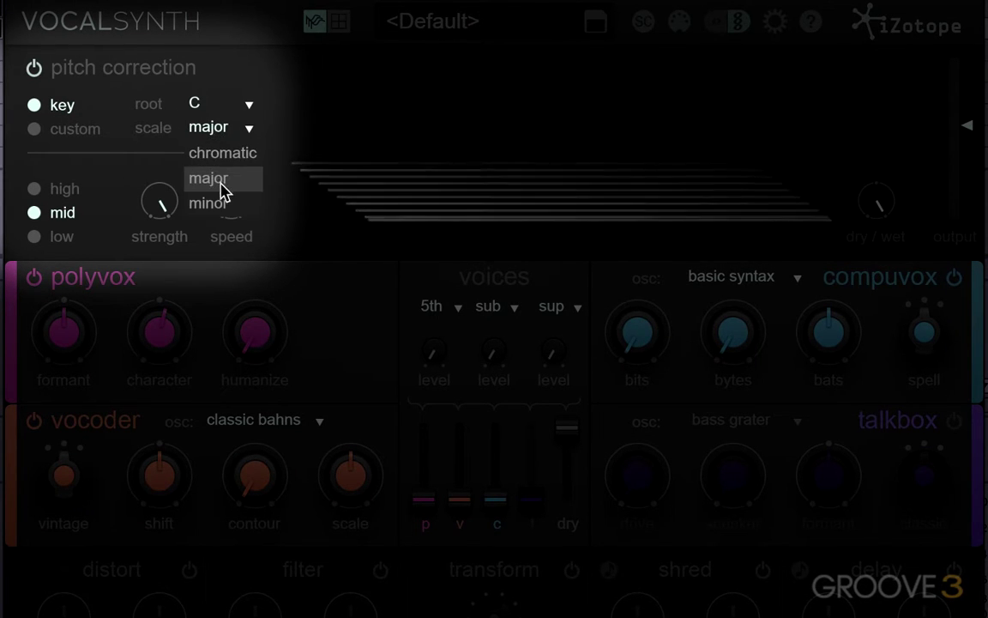
pyautogui.click(221, 197)
pyautogui.click(205, 104)
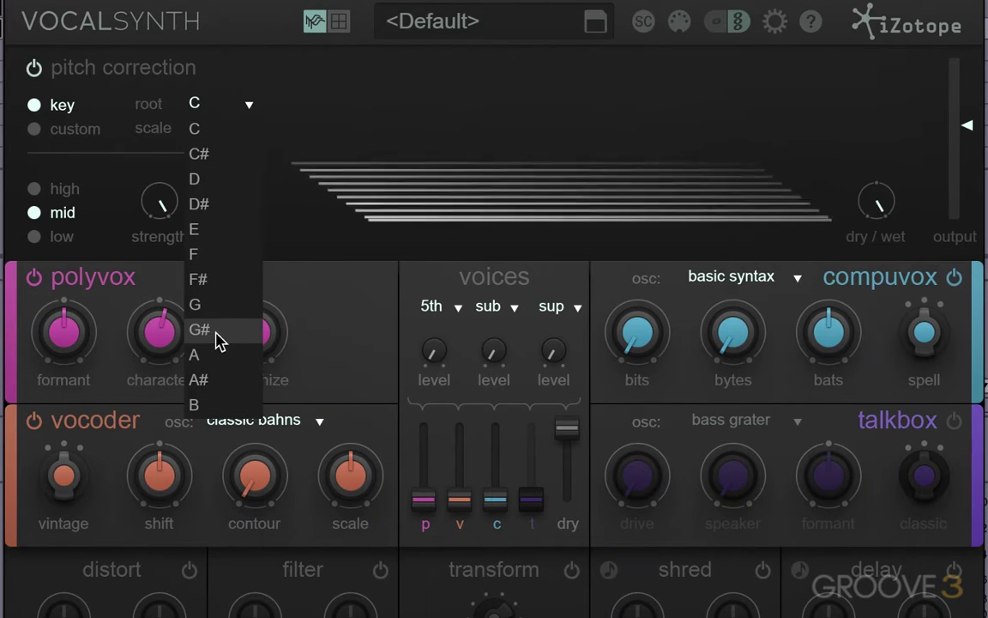
pyautogui.click(212, 280)
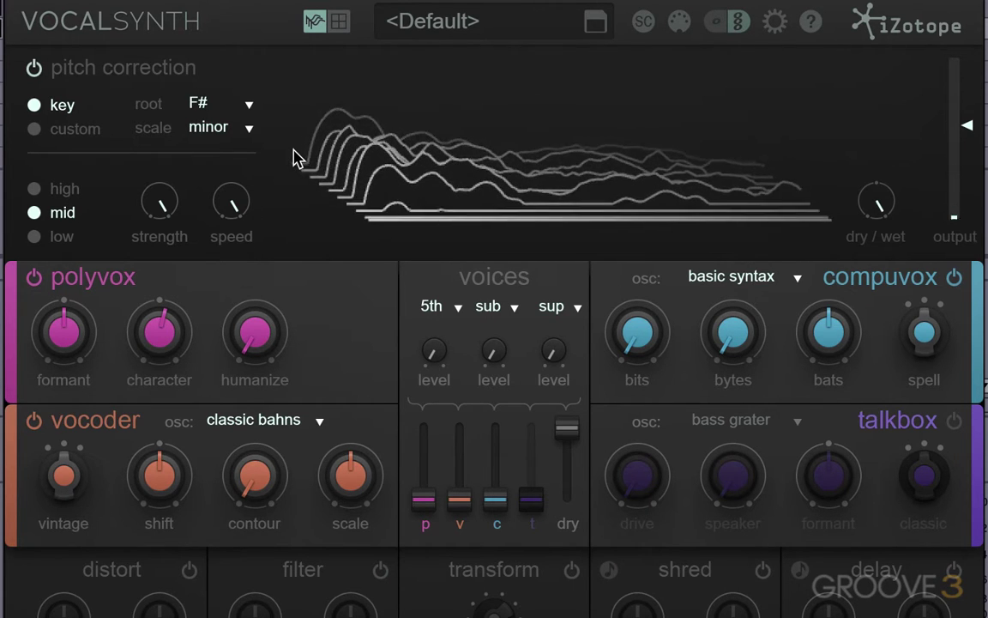
# Audition the pitch correction in F# major and D major.
pyautogui.click(214, 128)
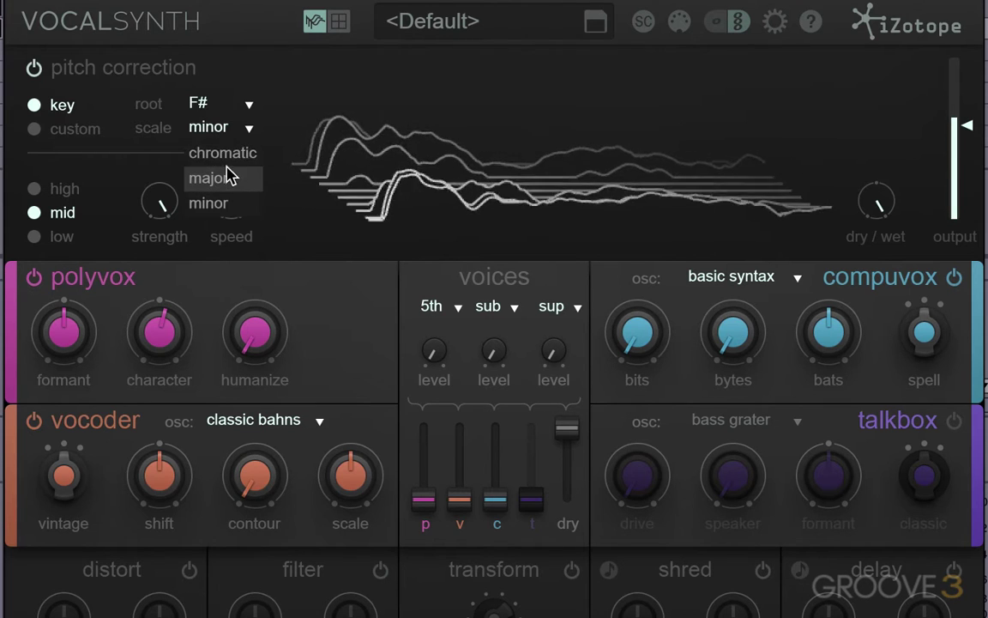
pyautogui.click(227, 175)
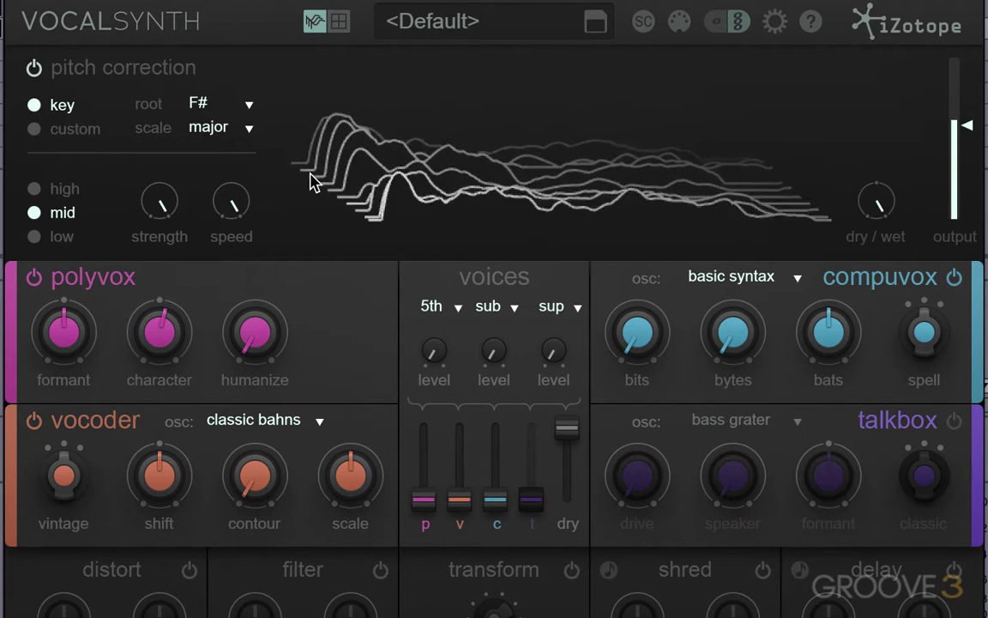
pyautogui.click(225, 105)
pyautogui.click(226, 175)
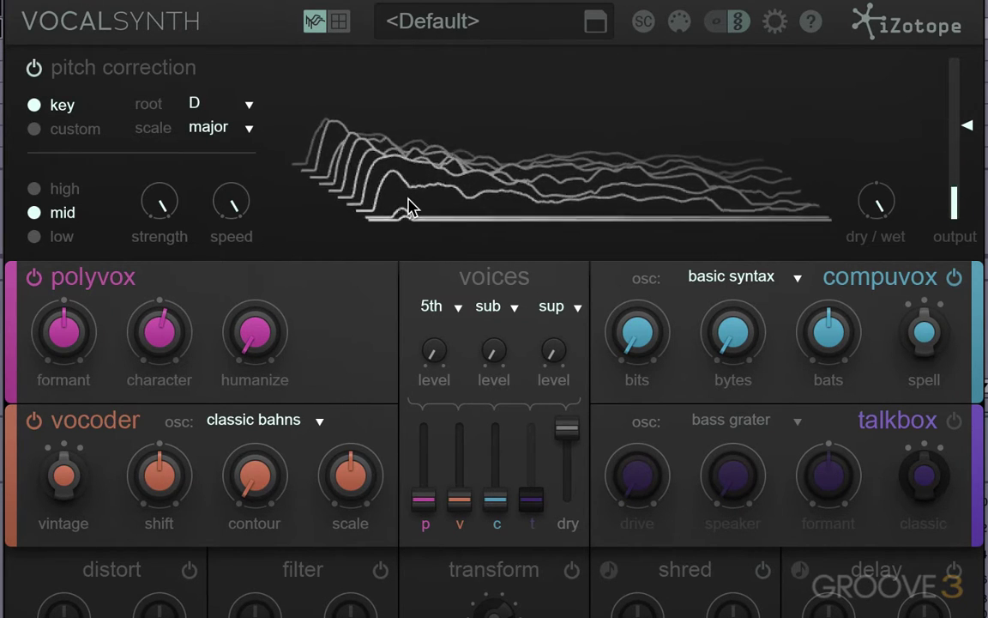
# Audition the pitch correction in D minor, and return the scale to chromatic.
pyautogui.click(252, 131)
pyautogui.click(247, 204)
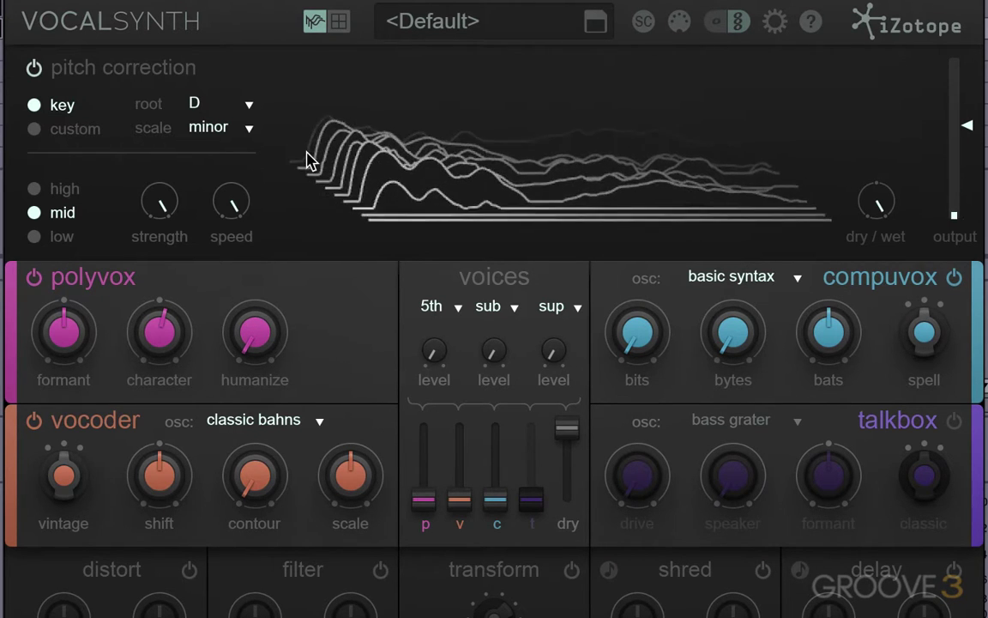
pyautogui.click(230, 134)
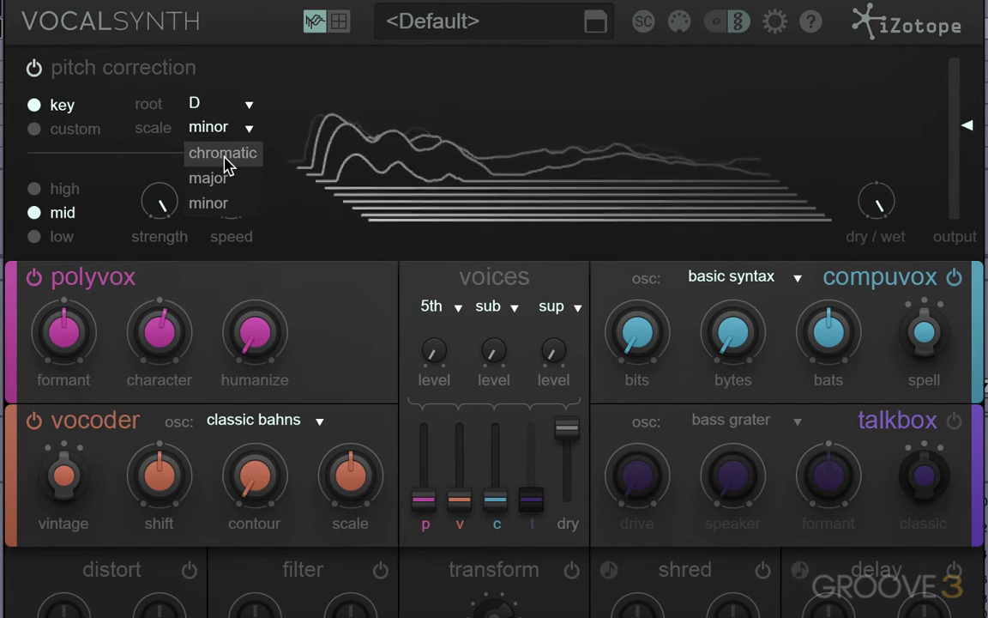
pyautogui.click(227, 163)
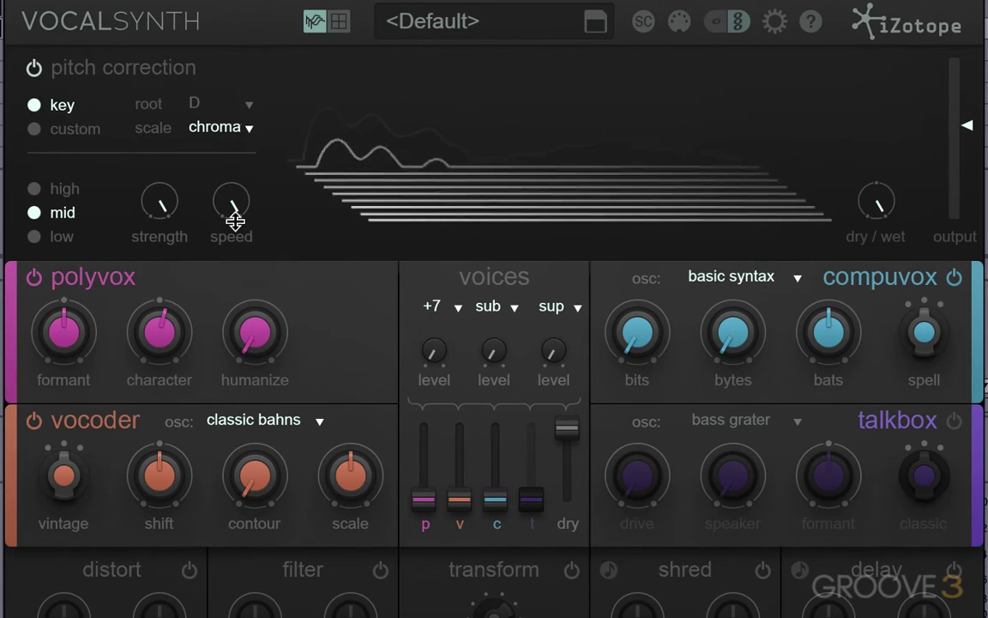
# Switch pitch correction to custom notes and disable every note except C, D#, F, G and A#.
pyautogui.click(33, 129)
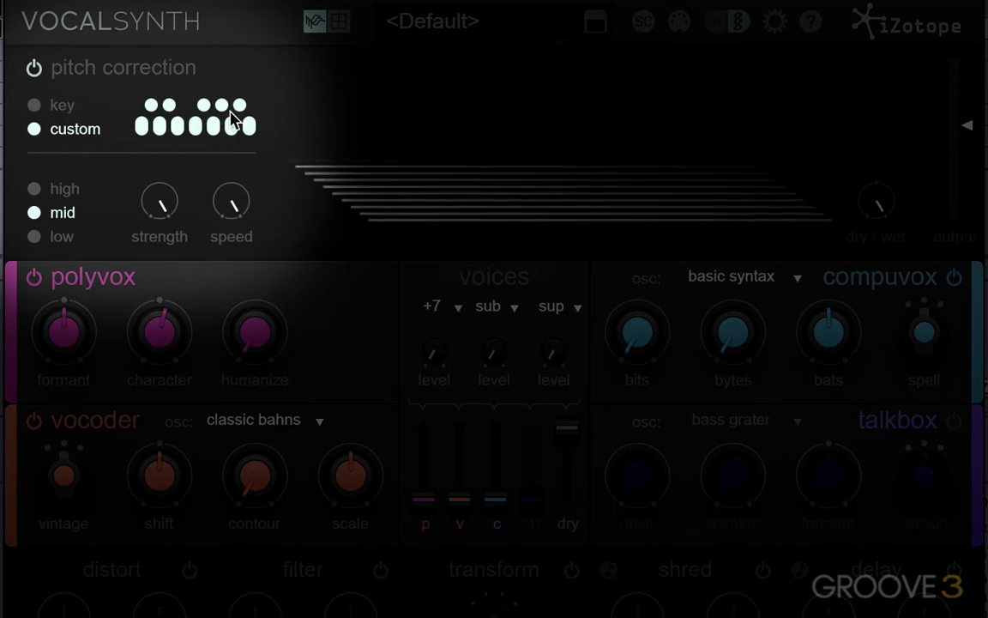
pyautogui.click(151, 106)
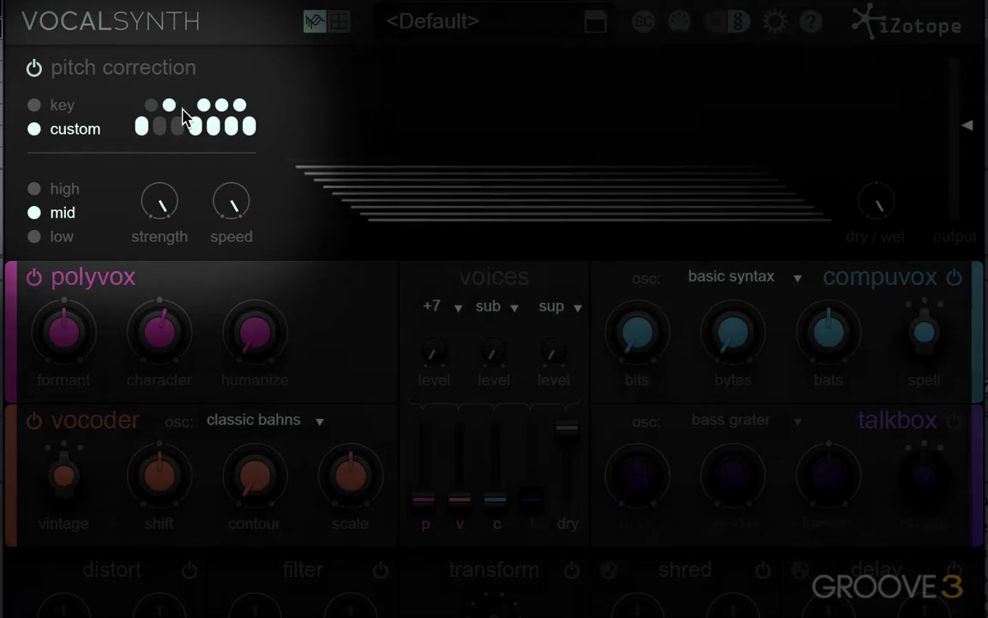
pyautogui.click(203, 104)
pyautogui.click(221, 104)
pyautogui.click(231, 129)
pyautogui.click(265, 125)
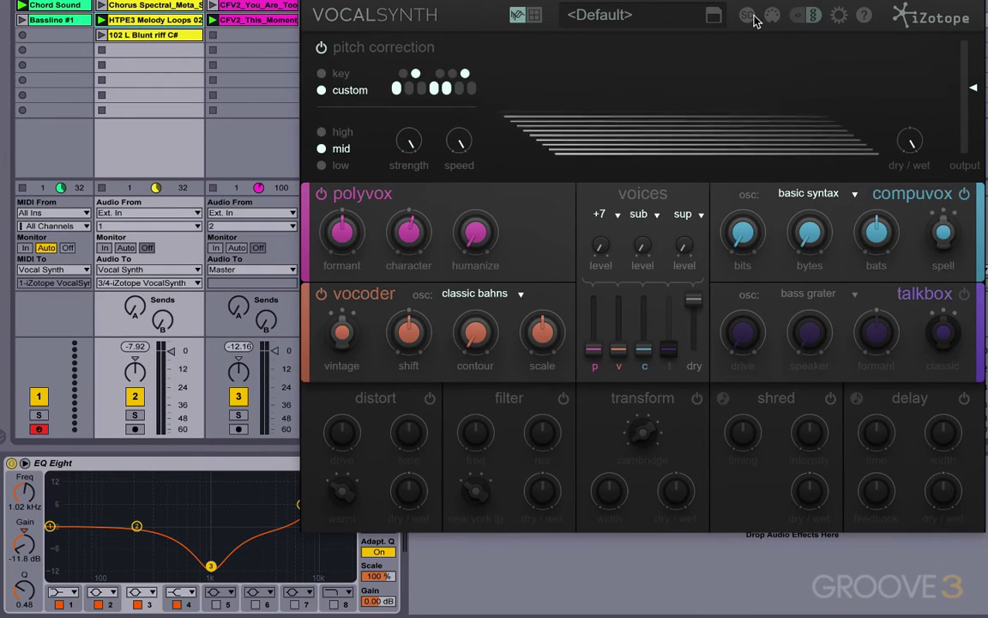
# Enable the sidechain mode and raise the compuvox voice level to 93.
pyautogui.click(747, 15)
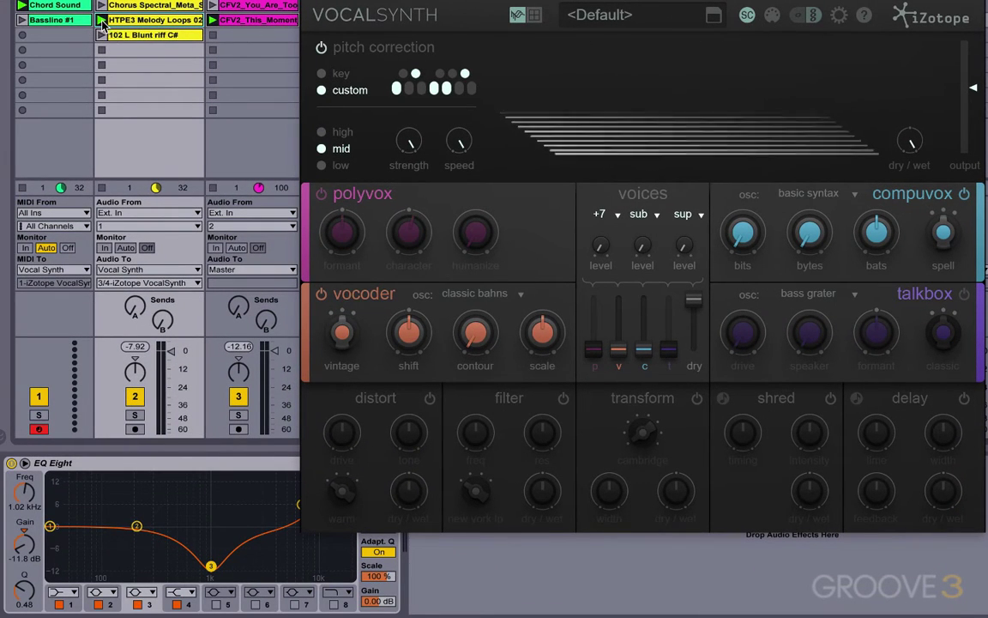
pyautogui.moveTo(643, 352); pyautogui.dragTo(644, 322)
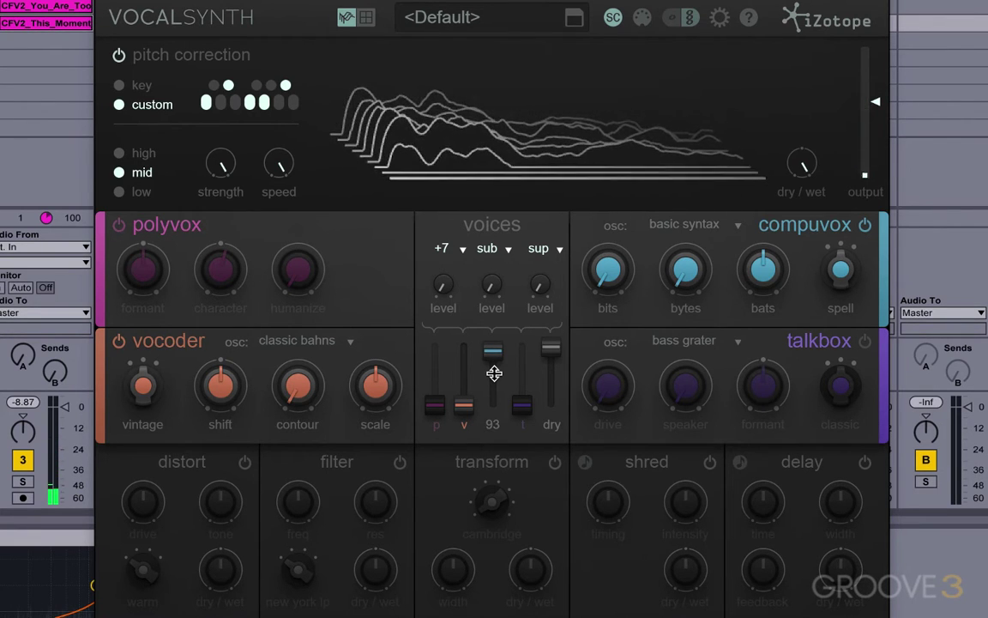
# Narrow the custom correction notes to C alone, and switch to G as the only enabled note.
pyautogui.click(264, 103)
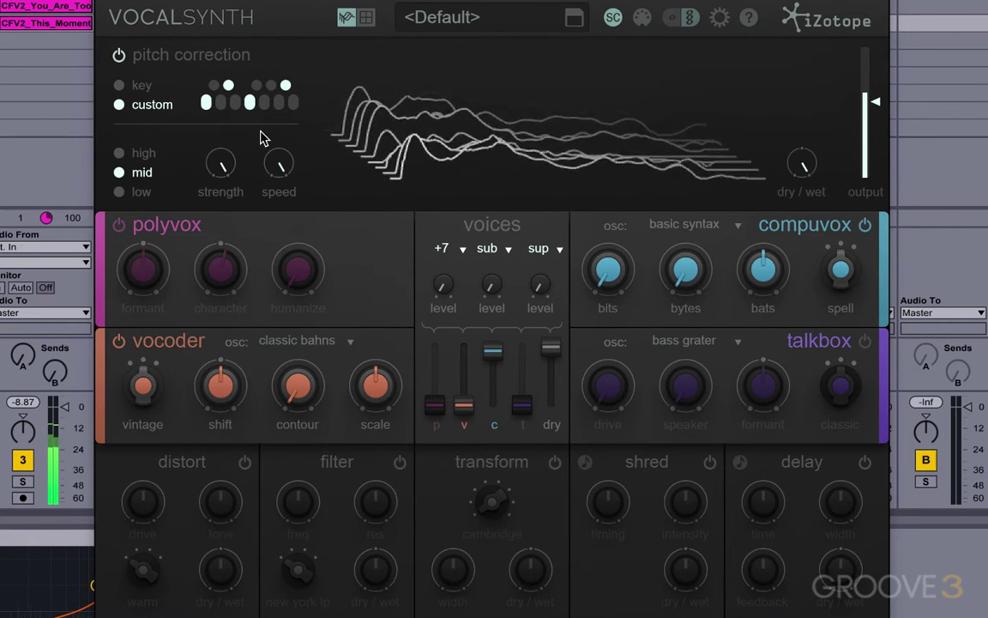
pyautogui.click(249, 105)
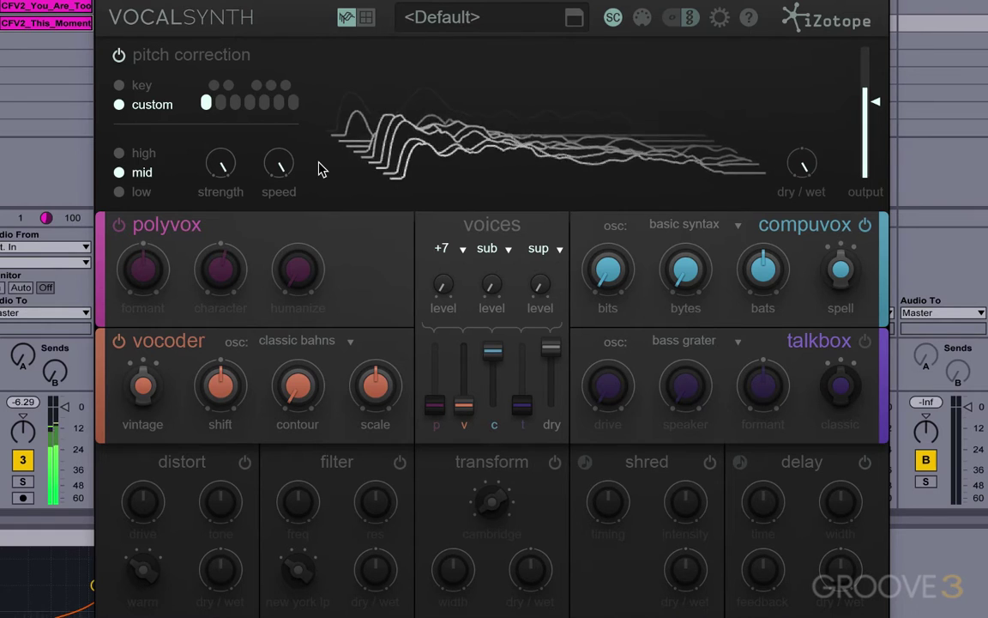
pyautogui.click(205, 103)
pyautogui.click(264, 103)
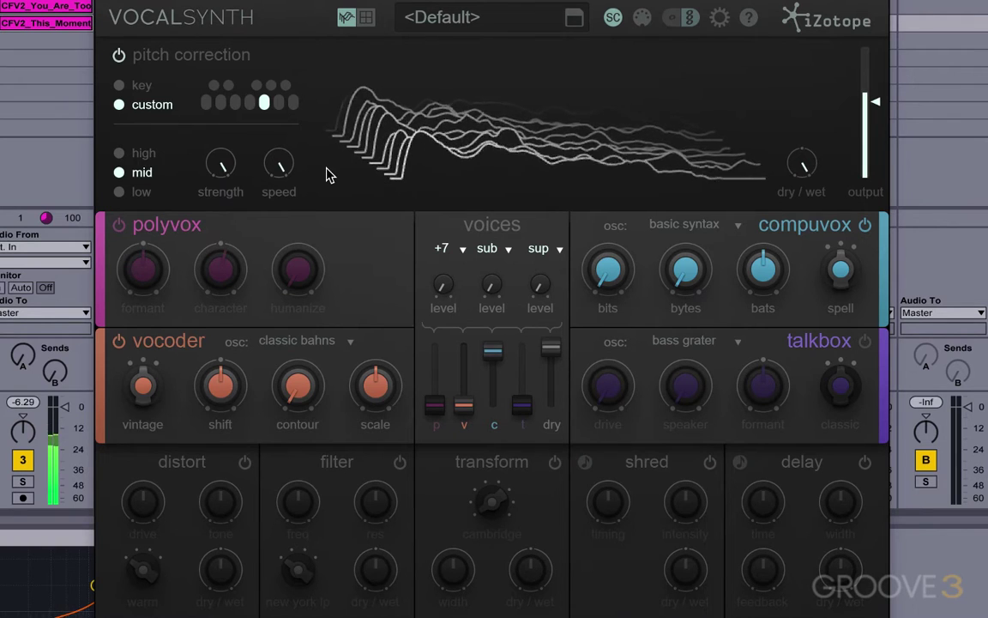
# Add A#, C and D# to the enabled custom correction notes.
pyautogui.click(286, 85)
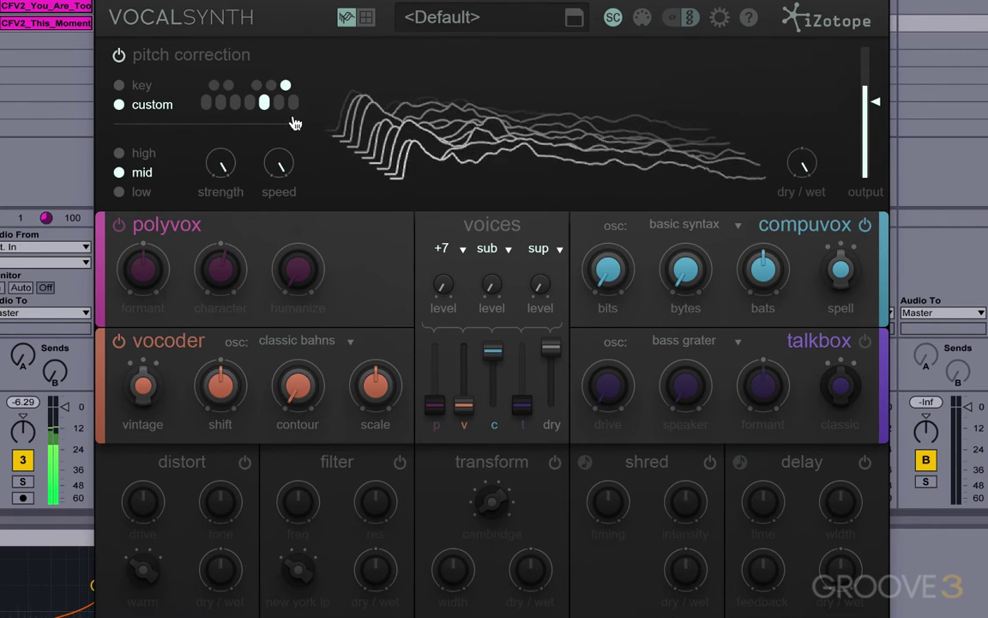
pyautogui.click(206, 103)
pyautogui.click(228, 86)
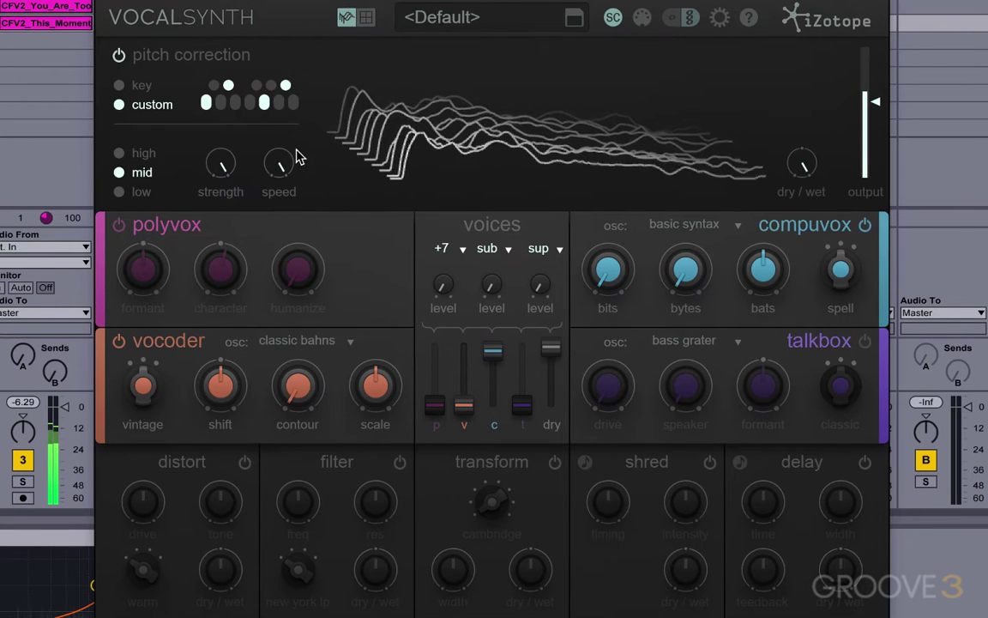
# Replace G with F and A# with G# in the custom correction notes.
pyautogui.click(264, 104)
pyautogui.click(250, 104)
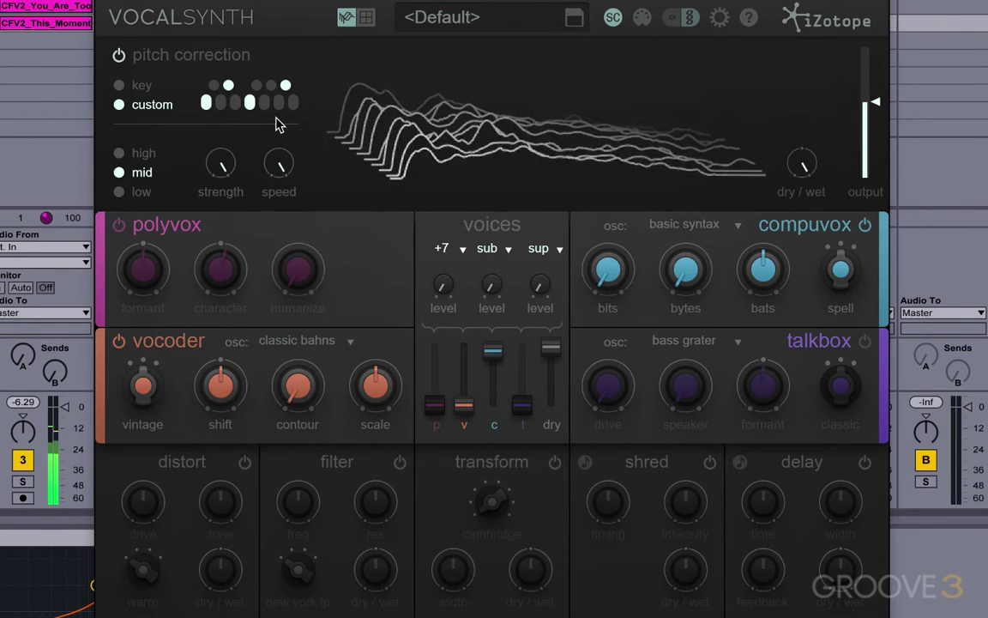
pyautogui.click(271, 85)
pyautogui.click(286, 84)
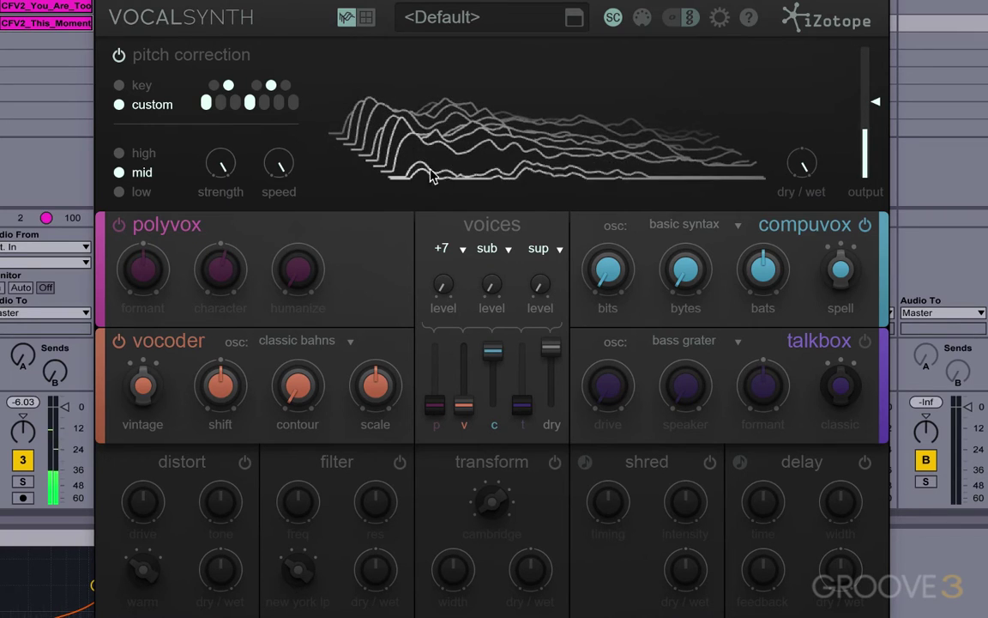
# Compare the playing vocal with the custom pitch correction turned off and back on.
pyautogui.click(120, 56)
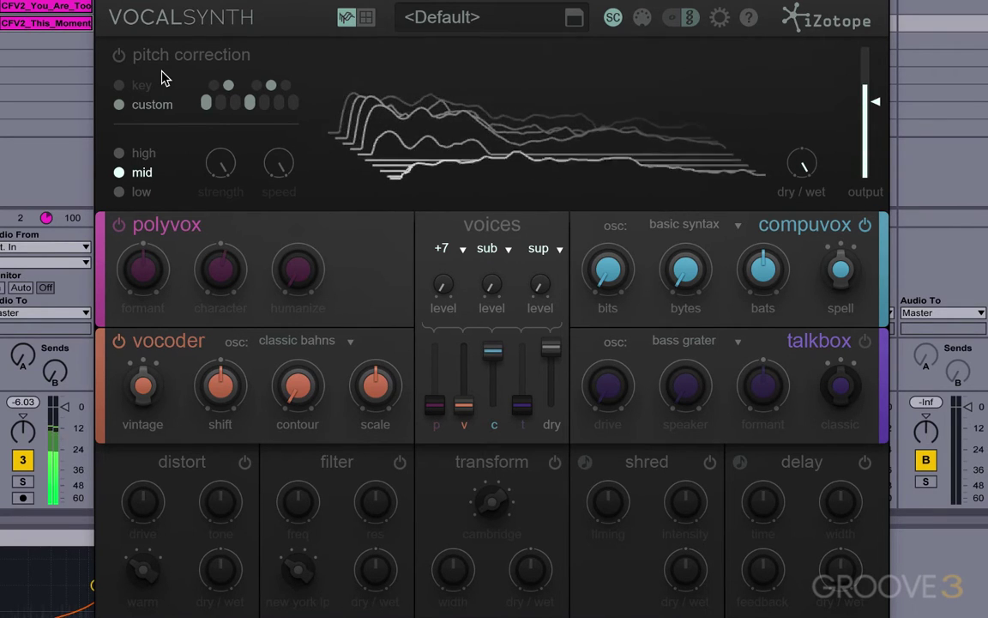
pyautogui.click(119, 56)
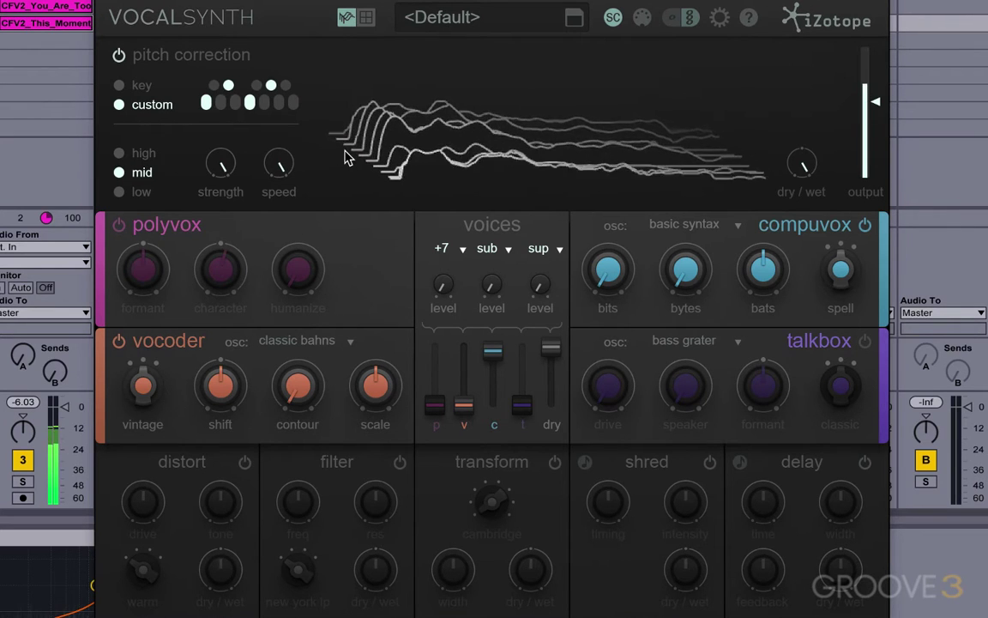
# Try A# and G# in the custom notes, reduce the enabled notes to C alone, and stop playback.
pyautogui.click(286, 87)
pyautogui.click(272, 87)
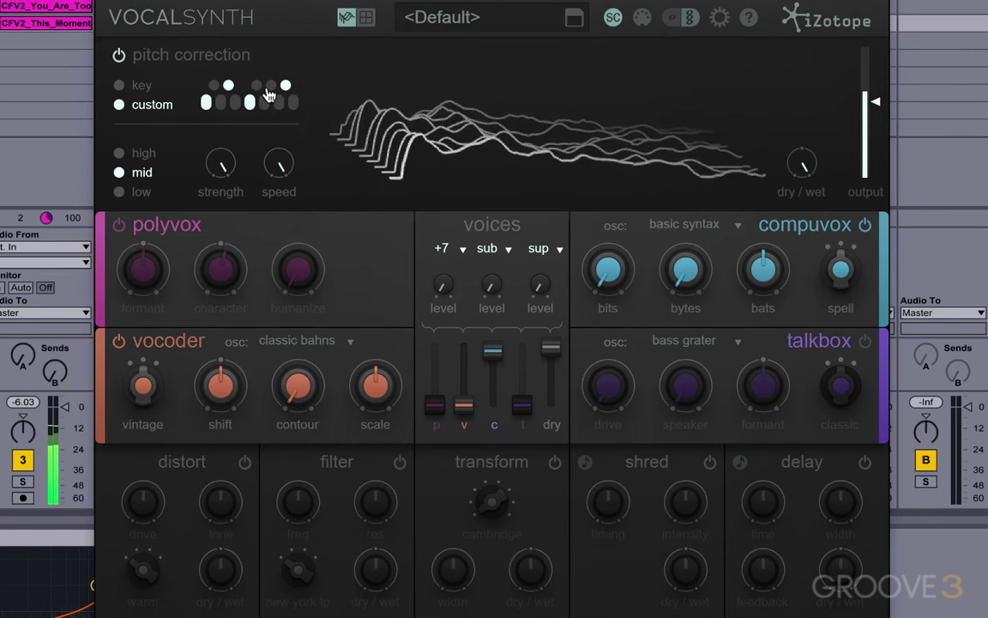
pyautogui.click(271, 87)
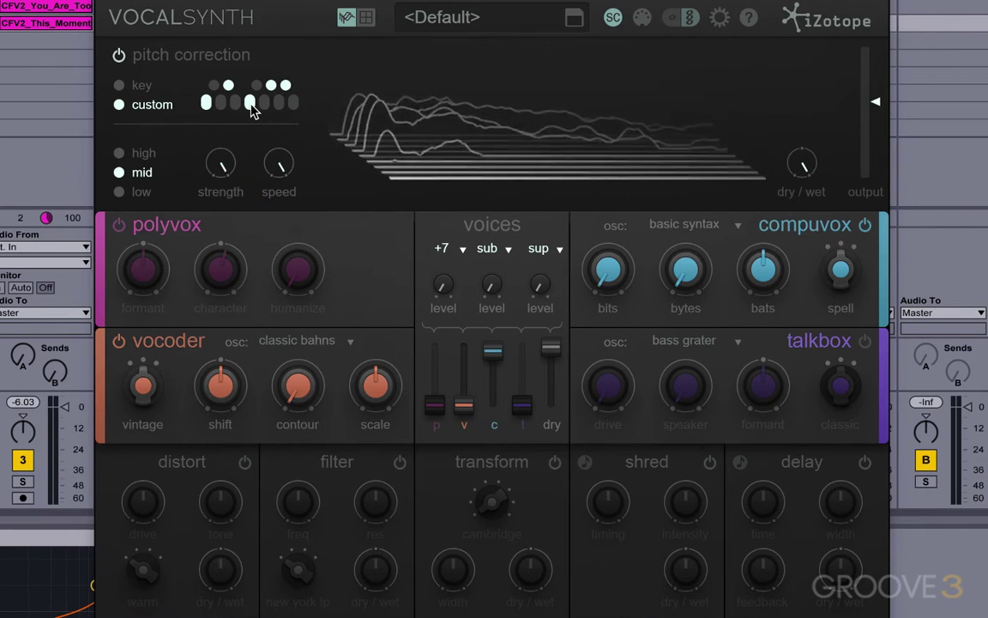
pyautogui.click(249, 103)
pyautogui.click(285, 87)
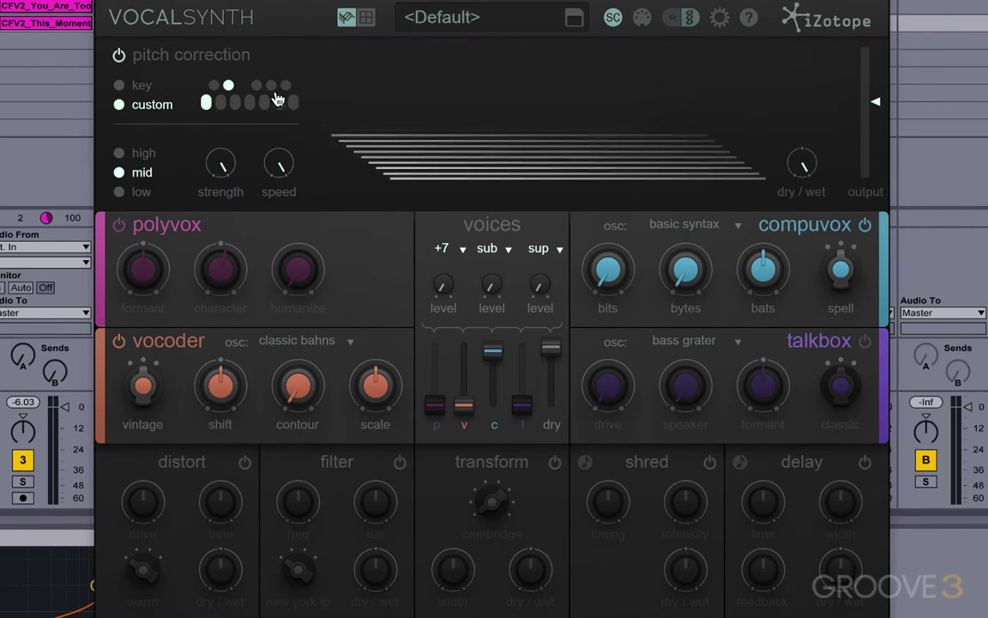
pyautogui.click(228, 87)
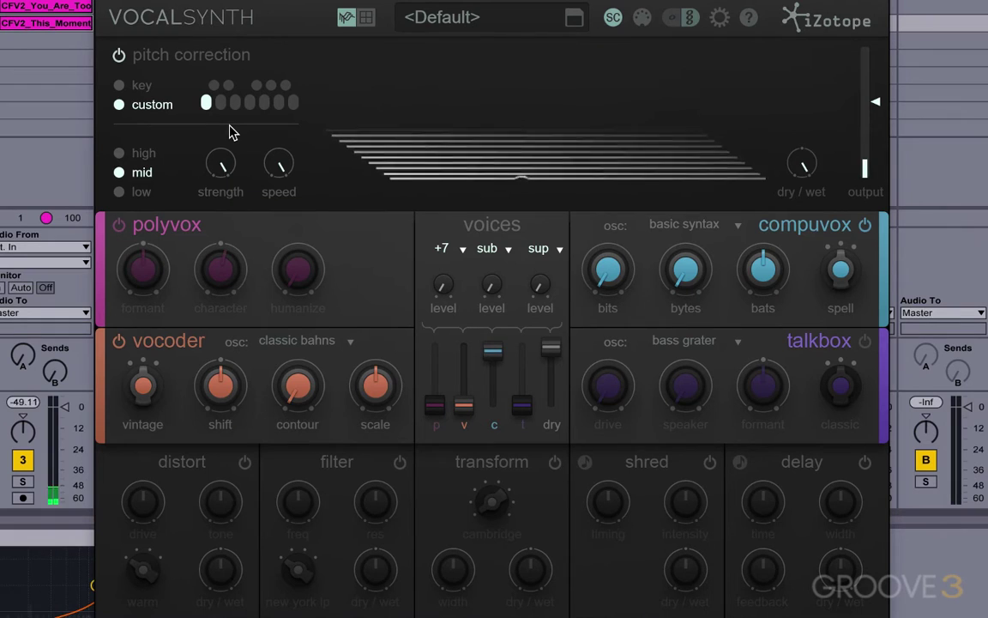
pyautogui.press('space')
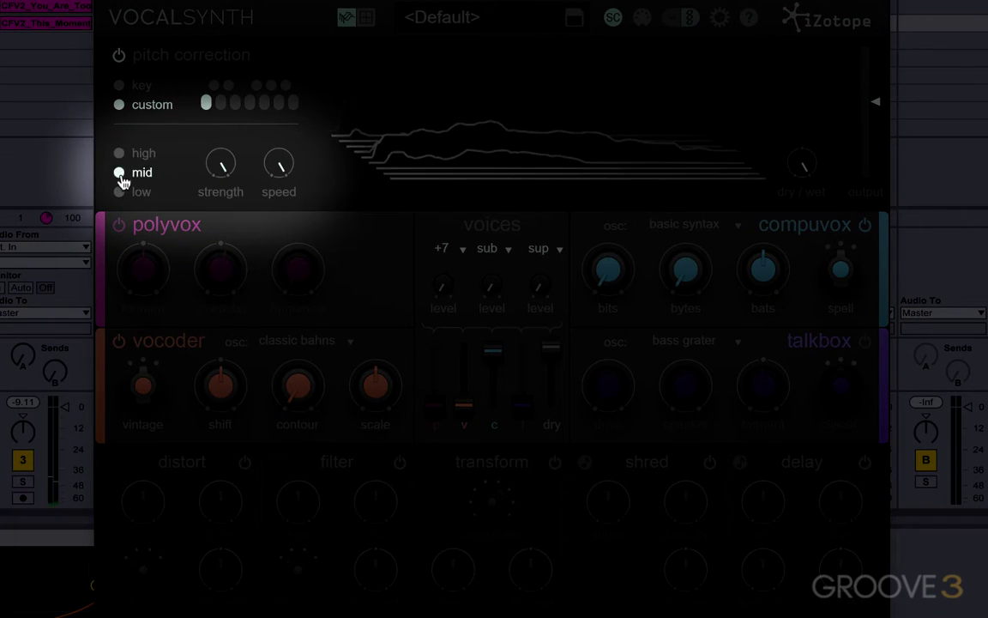
# Audition the low and high vocal ranges of the pitch correction, and return the range to mid.
pyautogui.click(121, 192)
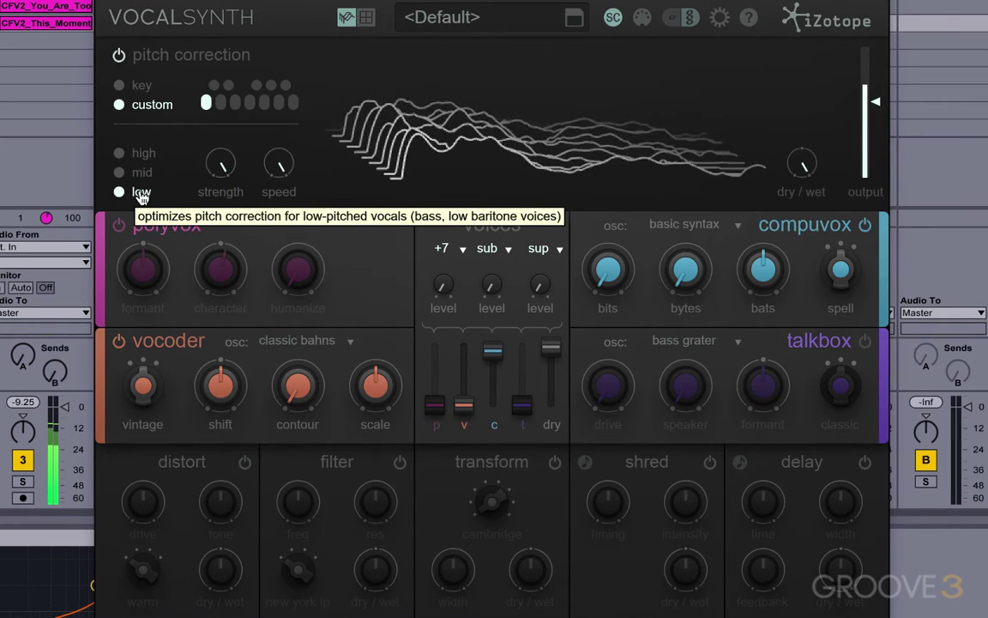
pyautogui.click(121, 154)
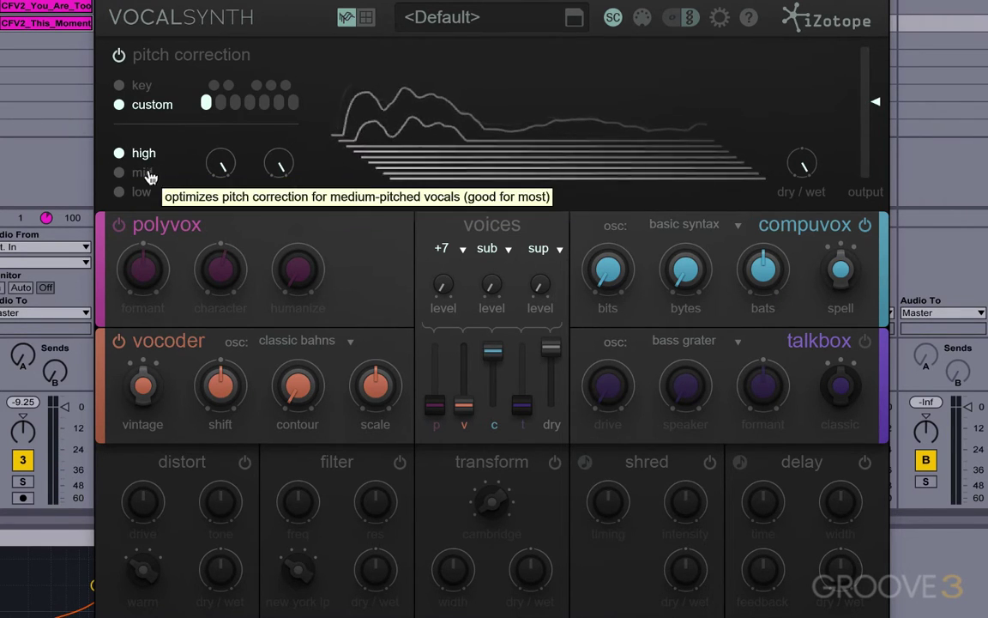
pyautogui.click(143, 173)
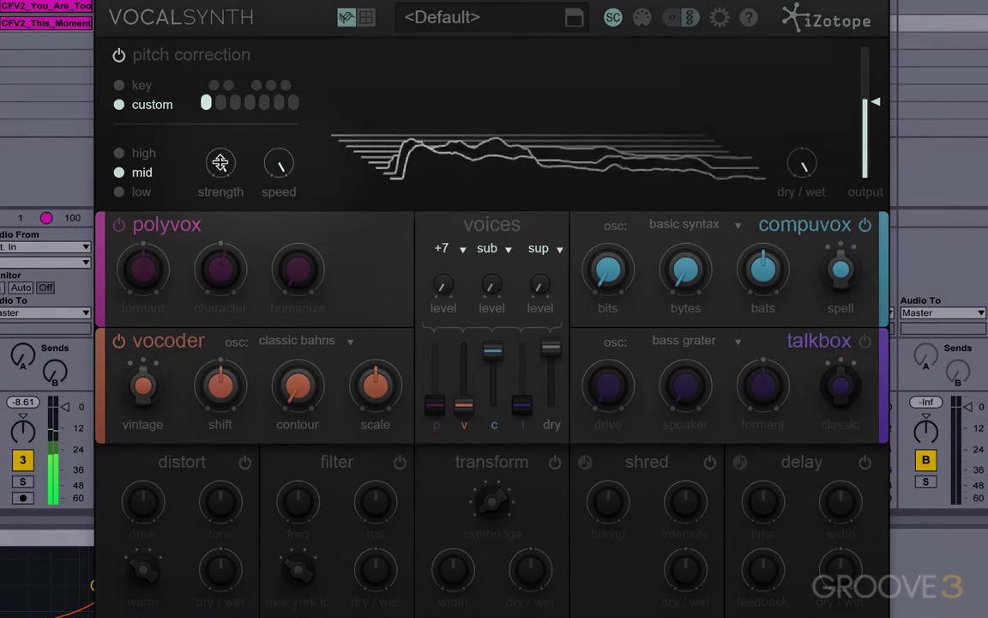
# Read the description of the pitch correction strength control.
pyautogui.moveTo(222, 163)
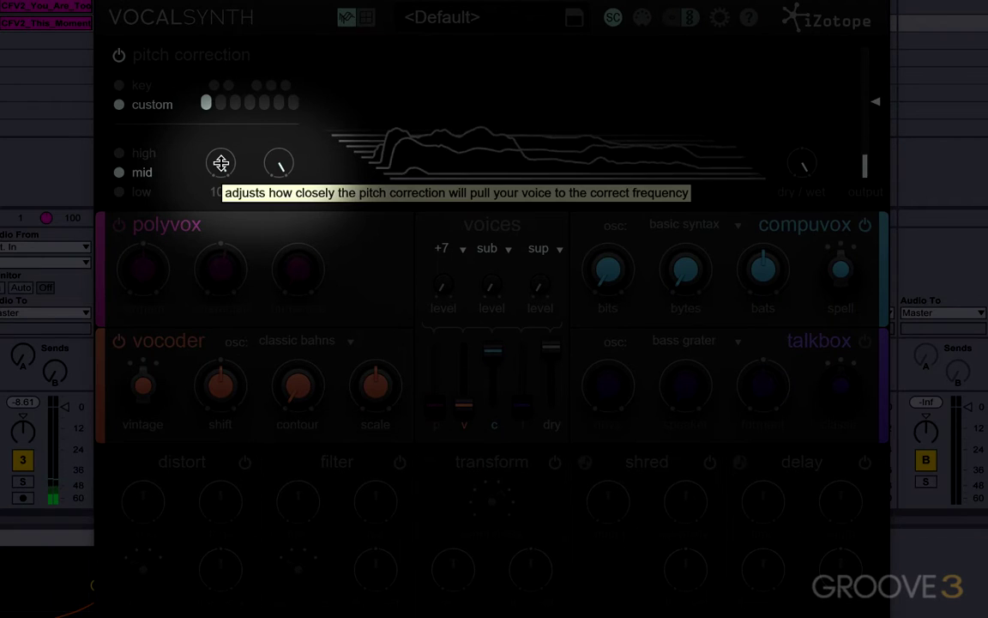
# Try the pitch correction strength at its minimum, set it to 50, and add F, A# and D# to the custom notes.
pyautogui.moveTo(221, 163); pyautogui.dragTo(222, 204)
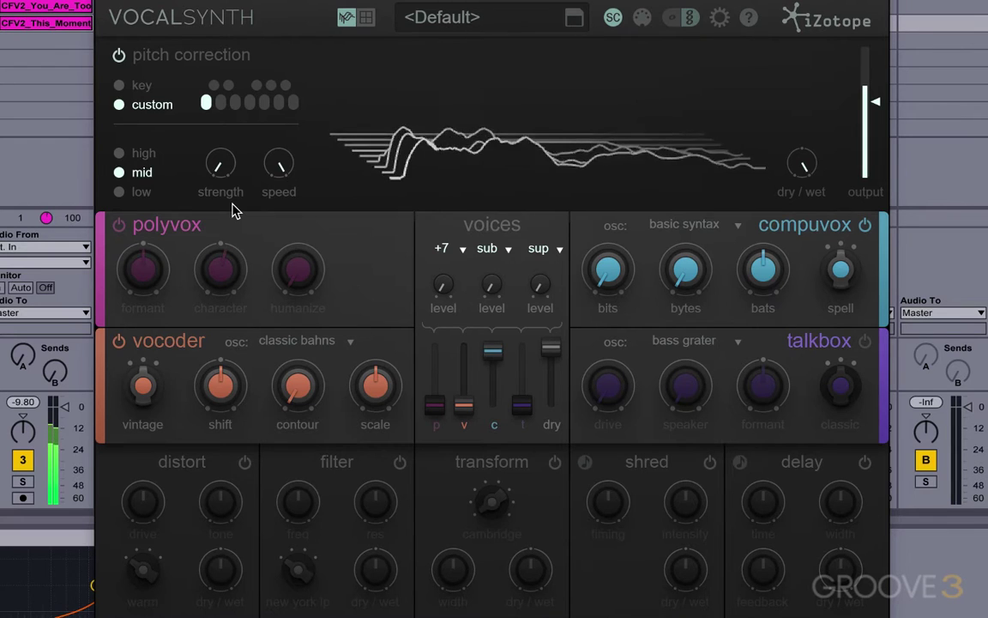
pyautogui.moveTo(213, 183); pyautogui.dragTo(222, 74)
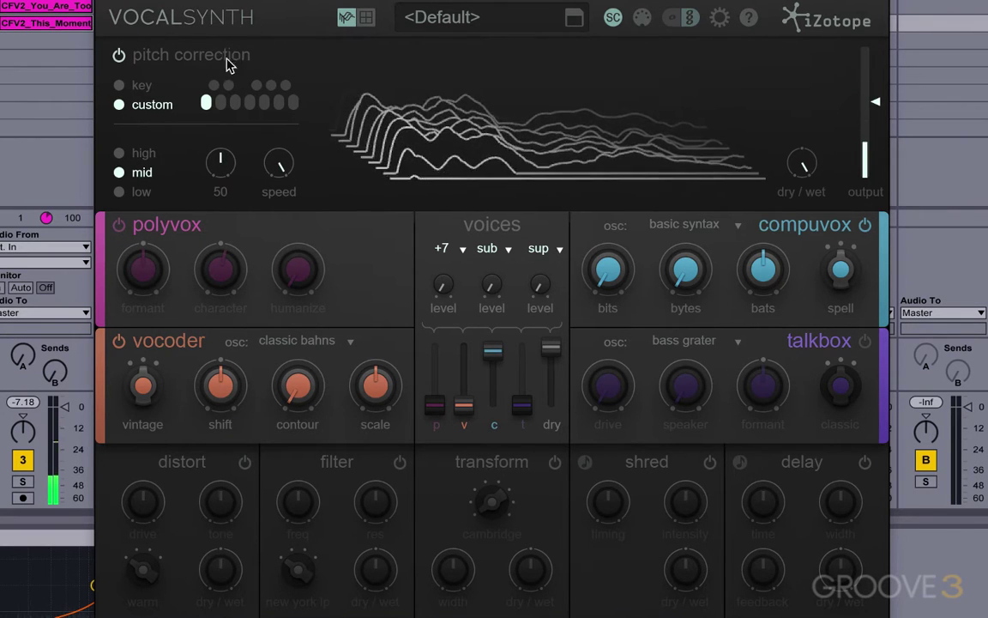
pyautogui.click(249, 104)
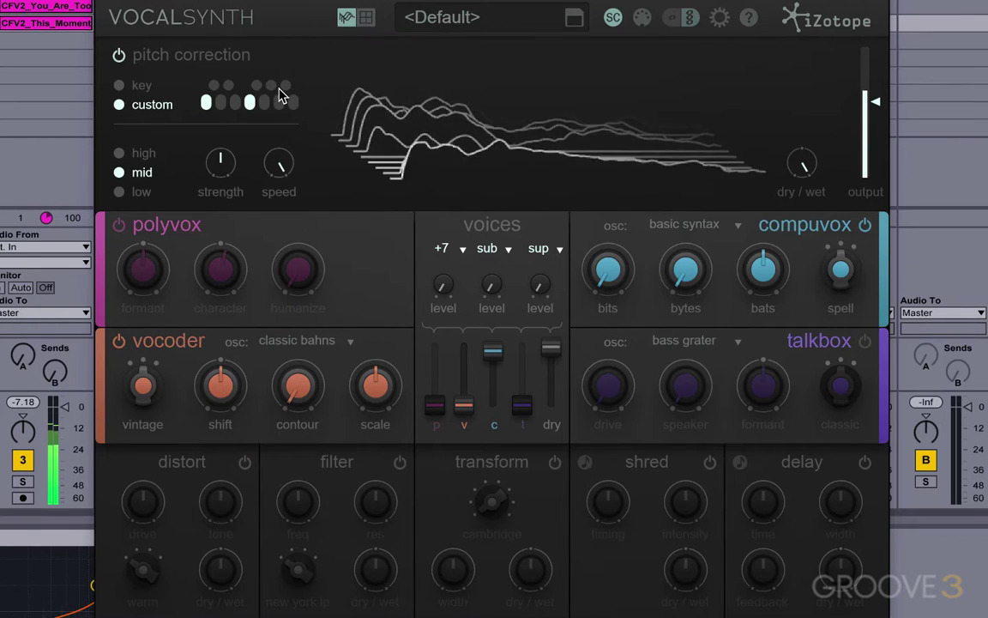
# Pull the compuvox voice fader all the way down and set the pitch correction strength to 31.
pyautogui.moveTo(485, 365); pyautogui.dragTo(496, 464)
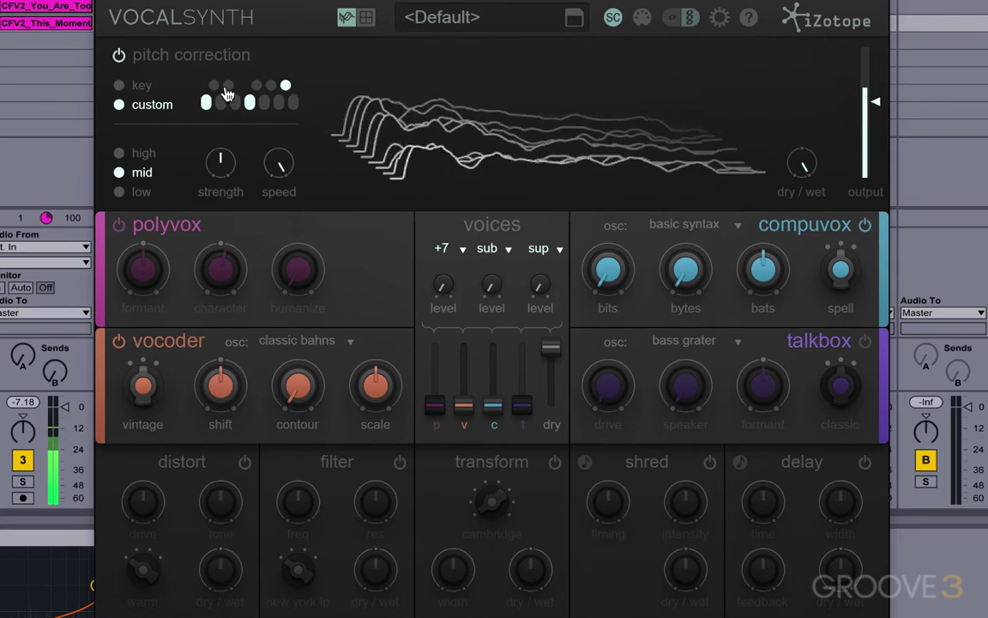
pyautogui.moveTo(228, 171)
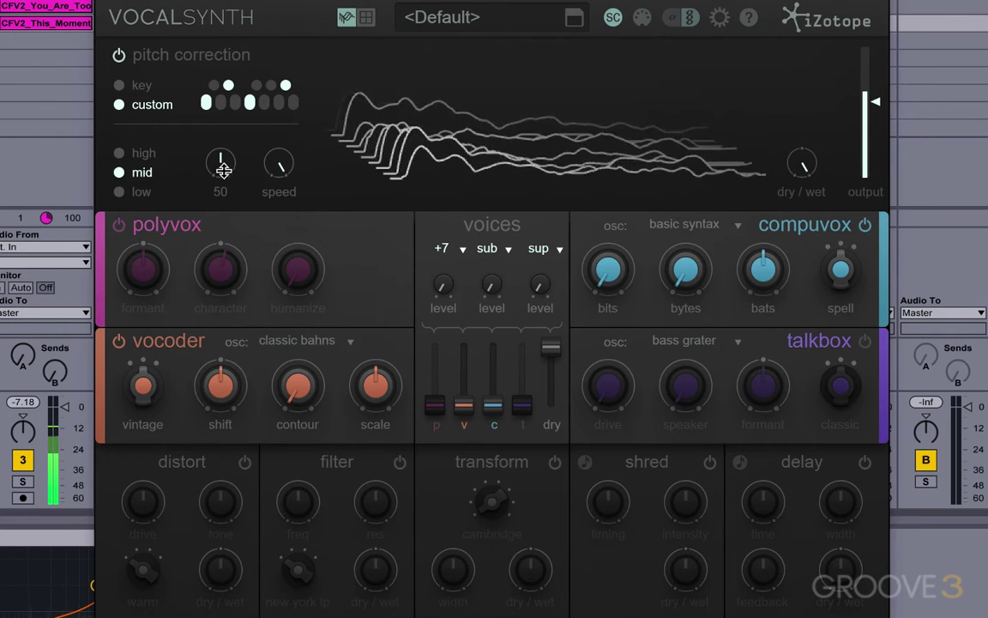
pyautogui.moveTo(223, 170); pyautogui.dragTo(221, 196)
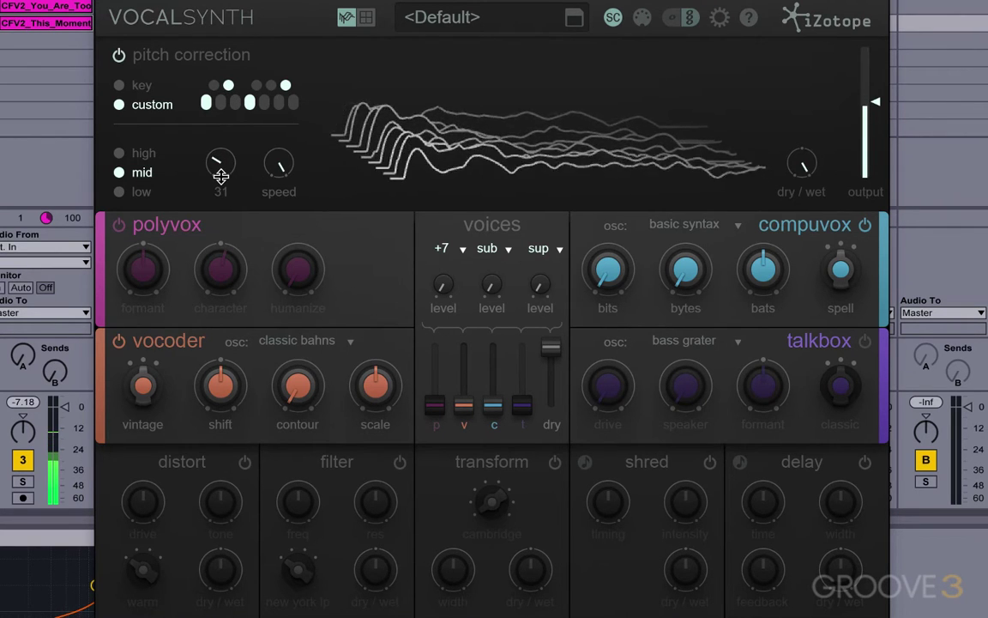
# Sweep the pitch correction speed between its minimum and the high end, and settle it at 50.
pyautogui.moveTo(279, 163)
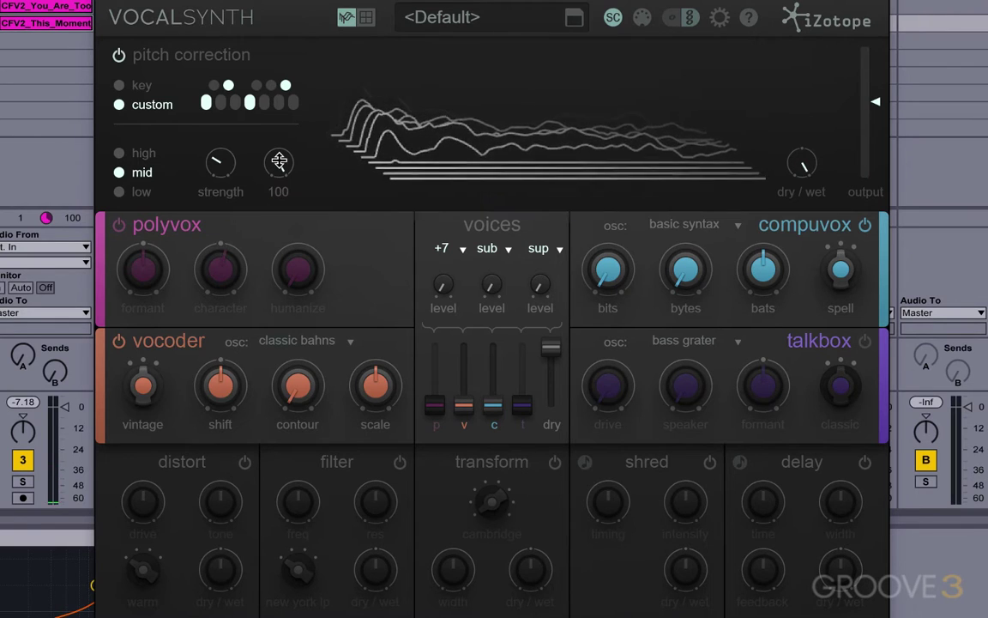
pyautogui.moveTo(279, 162); pyautogui.dragTo(295, 403)
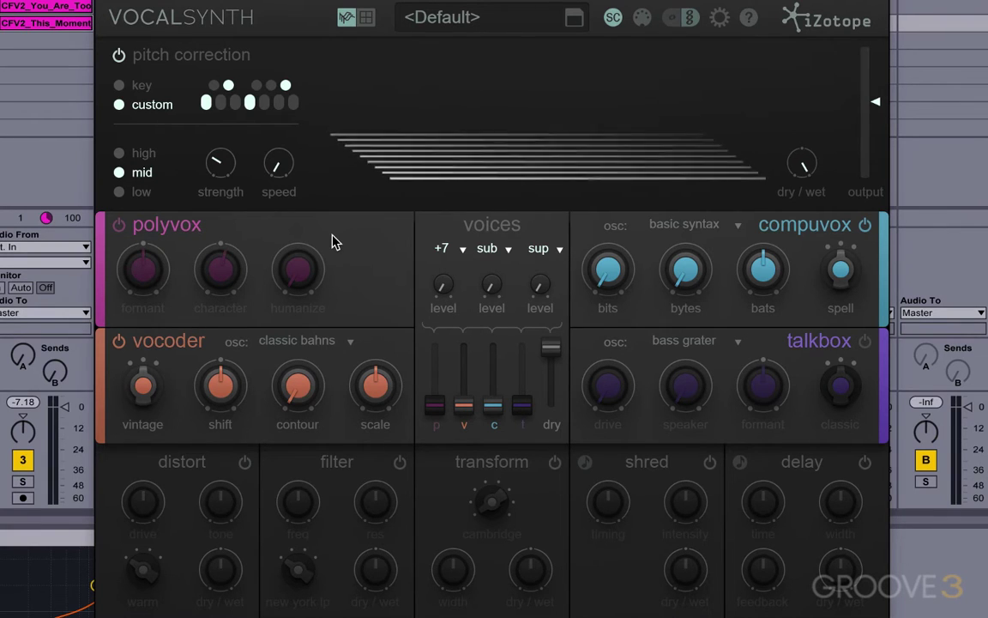
pyautogui.moveTo(274, 163); pyautogui.dragTo(278, 0)
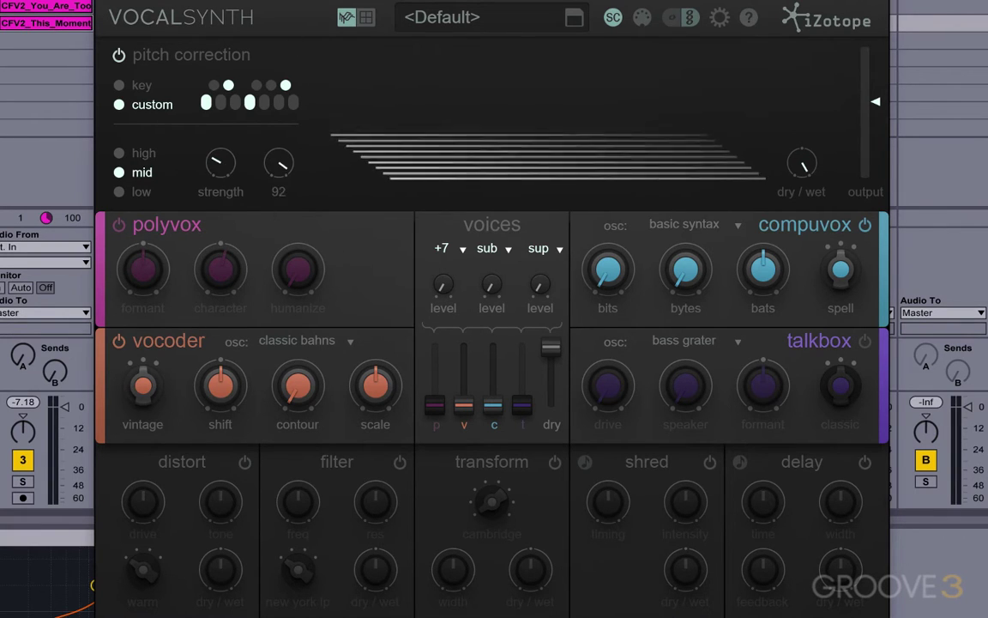
pyautogui.moveTo(276, 158); pyautogui.dragTo(278, 278)
pyautogui.moveTo(271, 187); pyautogui.dragTo(276, 161)
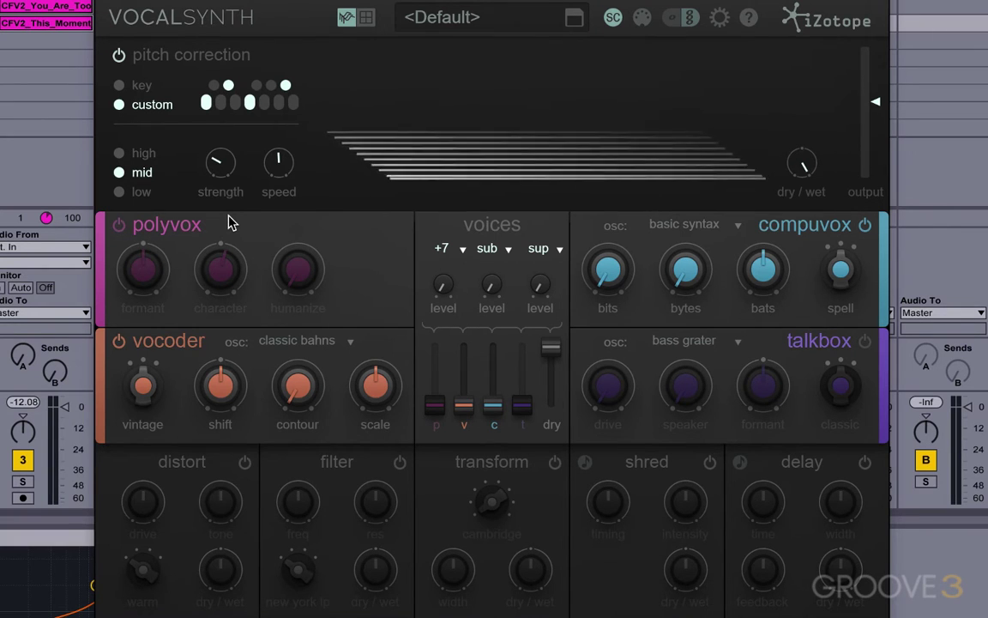
# Raise the pitch correction strength to its maximum and lower the speed to about 30 during playback.
pyautogui.moveTo(218, 193); pyautogui.dragTo(218, 26)
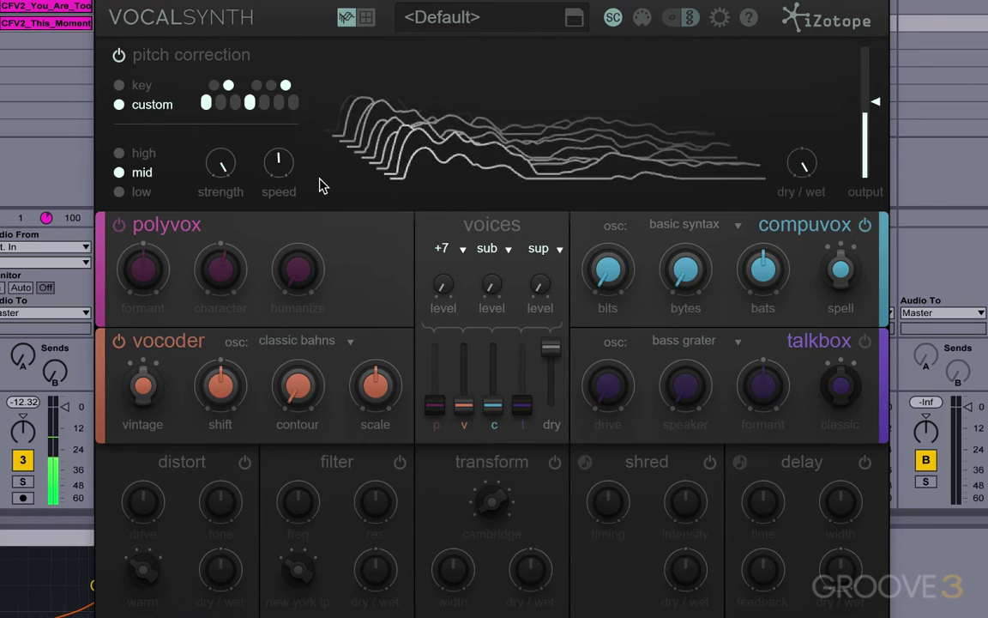
pyautogui.moveTo(286, 165)
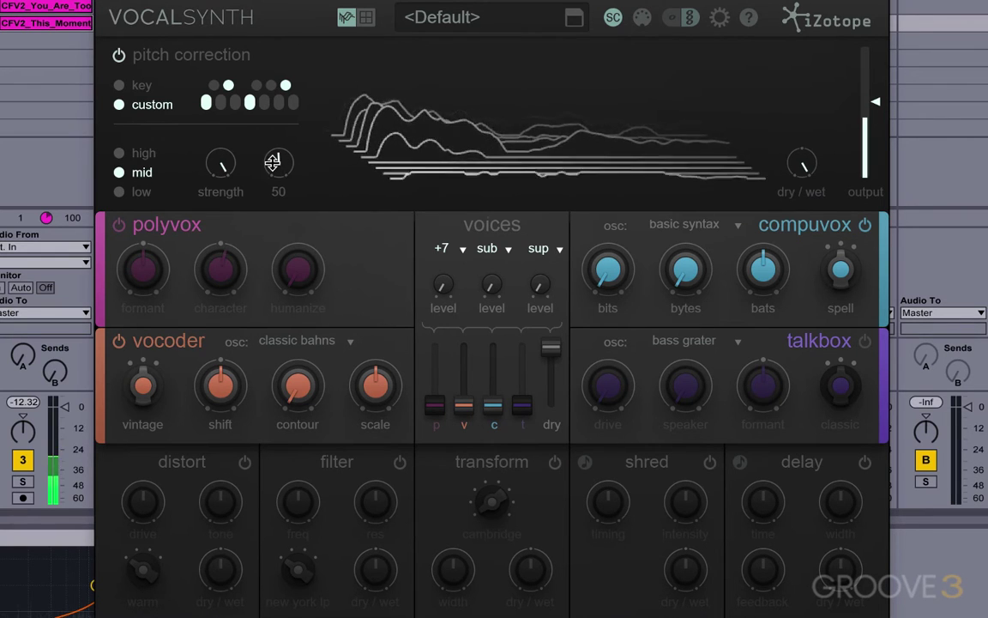
pyautogui.moveTo(278, 163); pyautogui.dragTo(279, 210)
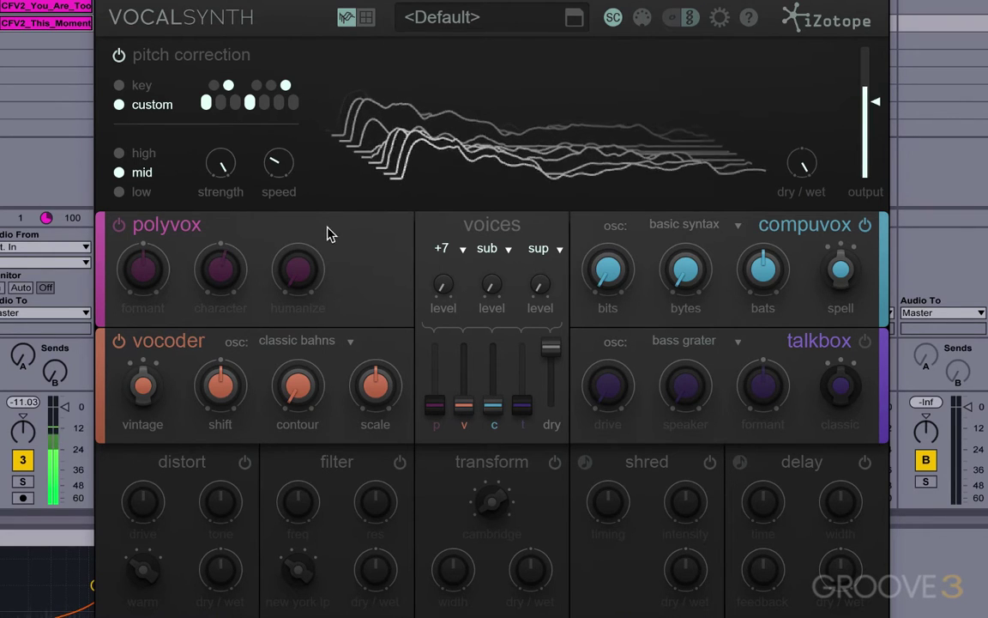
# Bring the compuvox and vocoder faders up, with the vocoder at 80, and raise the pitch correction speed to its maximum.
pyautogui.moveTo(493, 403); pyautogui.dragTo(461, 356)
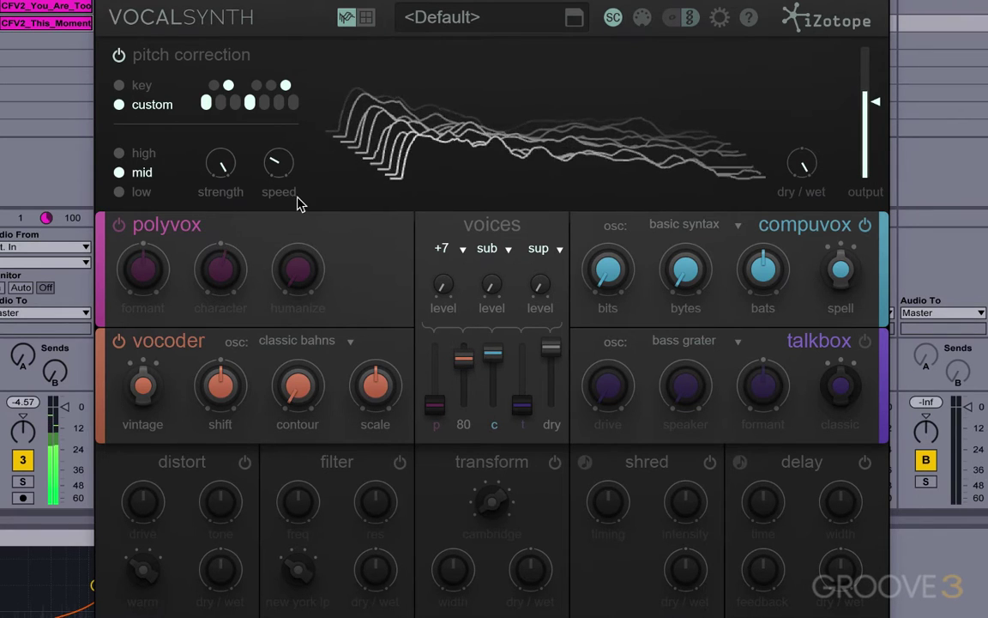
pyautogui.moveTo(276, 170)
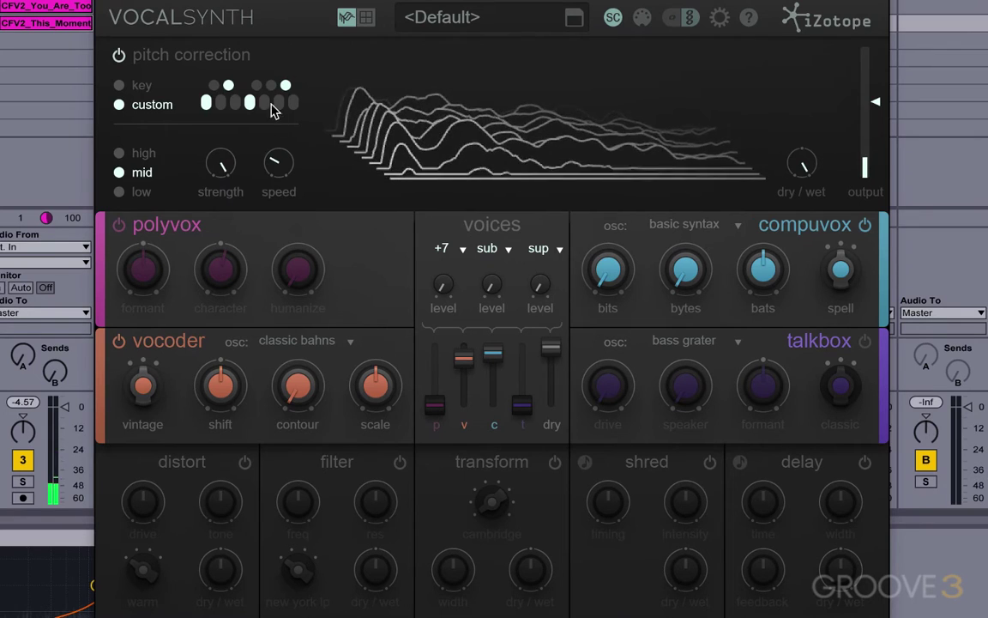
pyautogui.moveTo(278, 158); pyautogui.dragTo(295, 2)
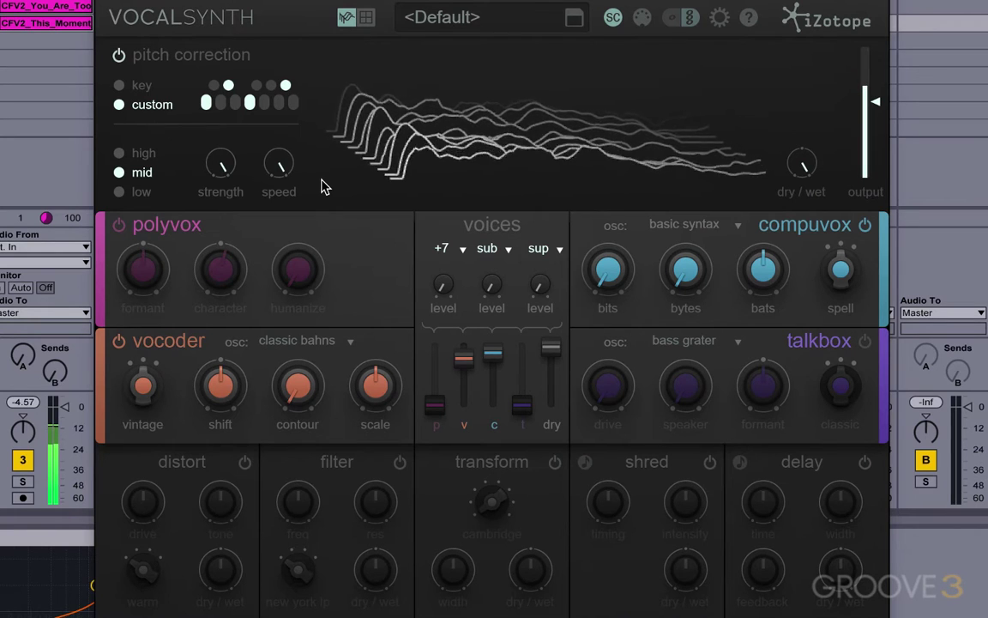
# Add G# to the custom notes, then turn on the talkbox and raise its fader to match the vocoder and compuvox.
pyautogui.click(271, 86)
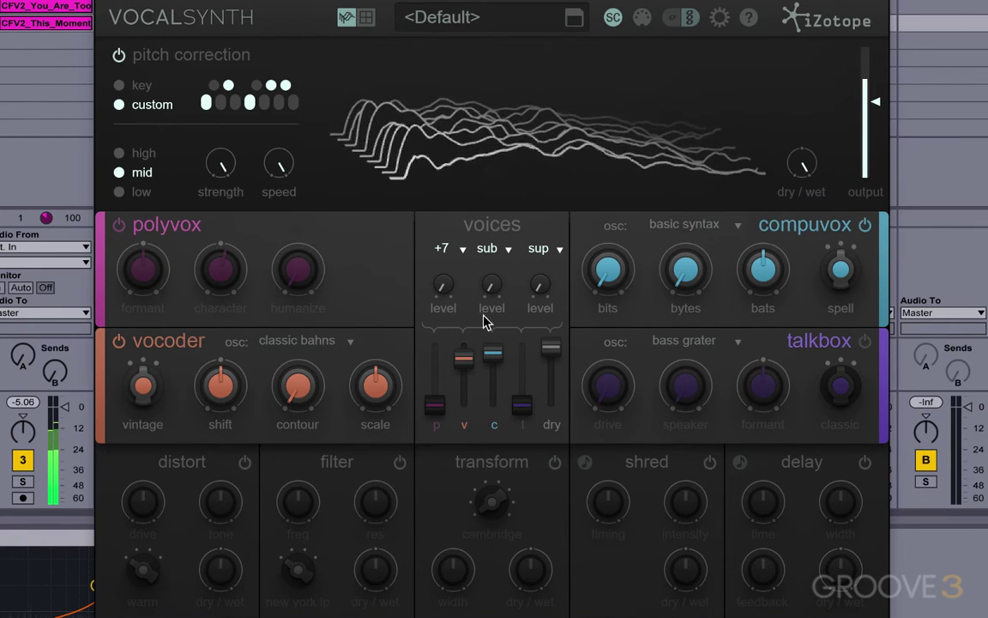
pyautogui.click(862, 342)
pyautogui.moveTo(515, 412); pyautogui.dragTo(513, 370)
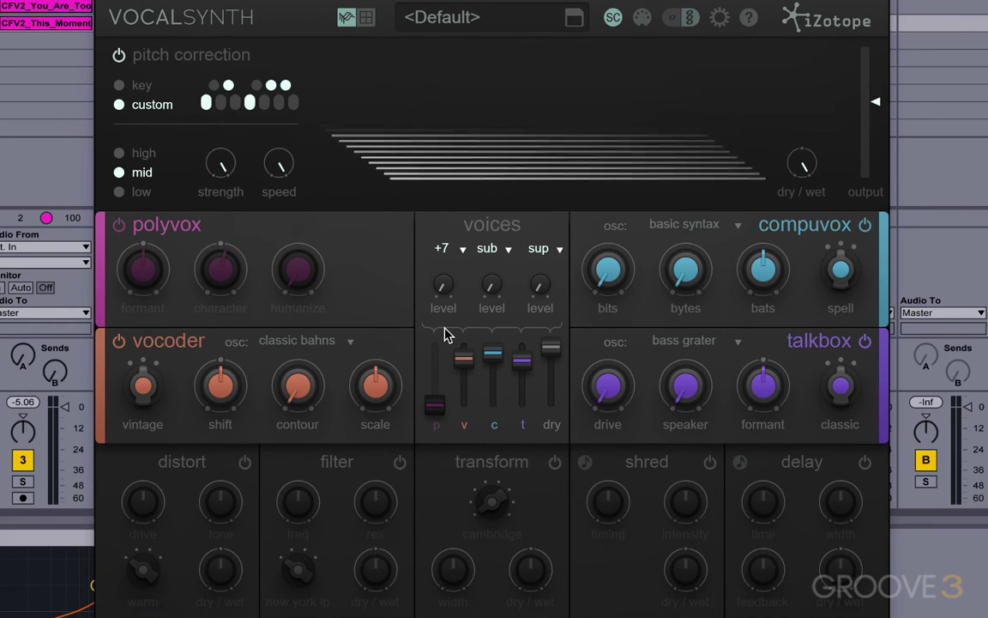
# Set the pitch correction speed to 67 and adjust the strength.
pyautogui.moveTo(279, 163); pyautogui.dragTo(279, 146)
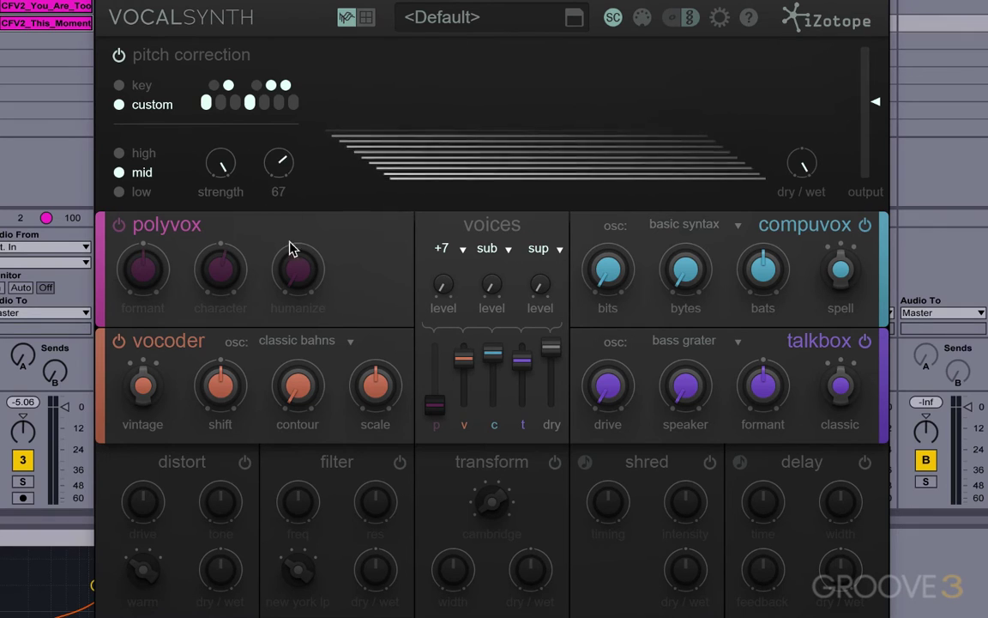
pyautogui.moveTo(219, 165); pyautogui.dragTo(219, 147)
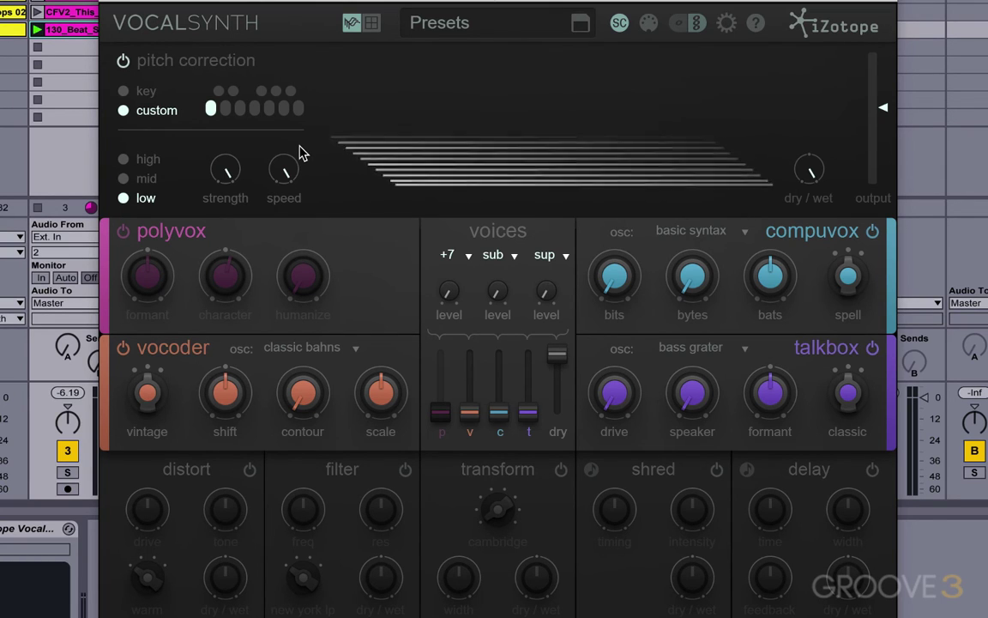
# Compare the low-range vocal with pitch correction bypassed and with it turned back on.
pyautogui.click(124, 61)
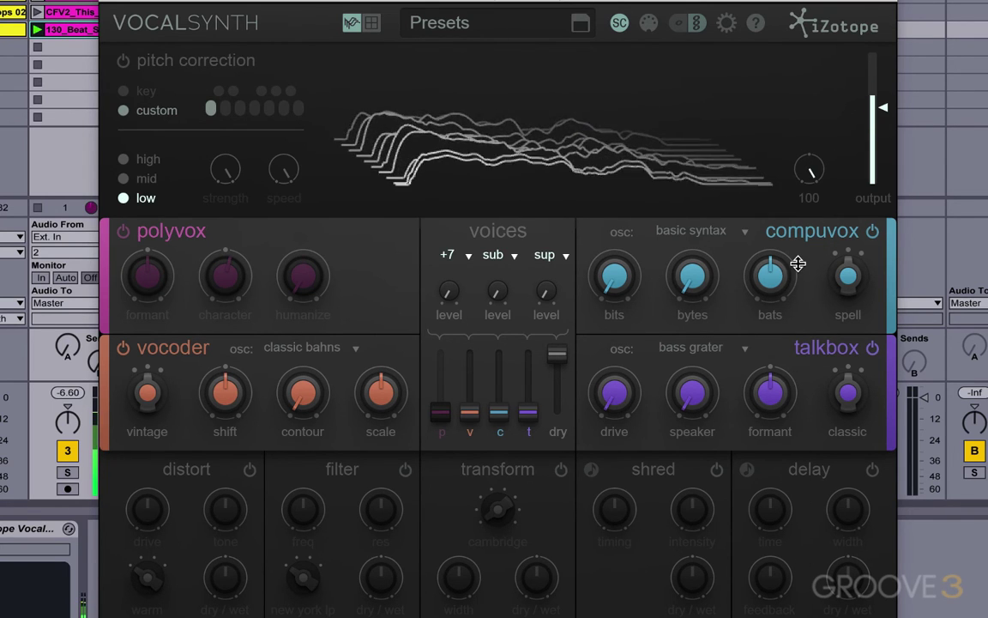
pyautogui.click(125, 62)
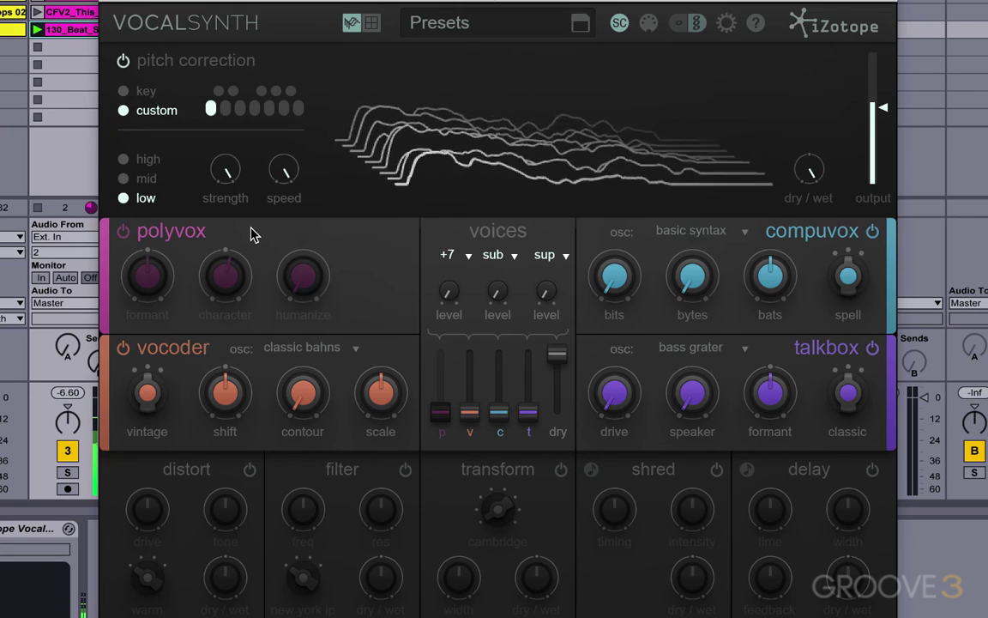
# Replace C in the custom notes with E, G and B in turn, one note at a time, ending on B.
pyautogui.click(240, 108)
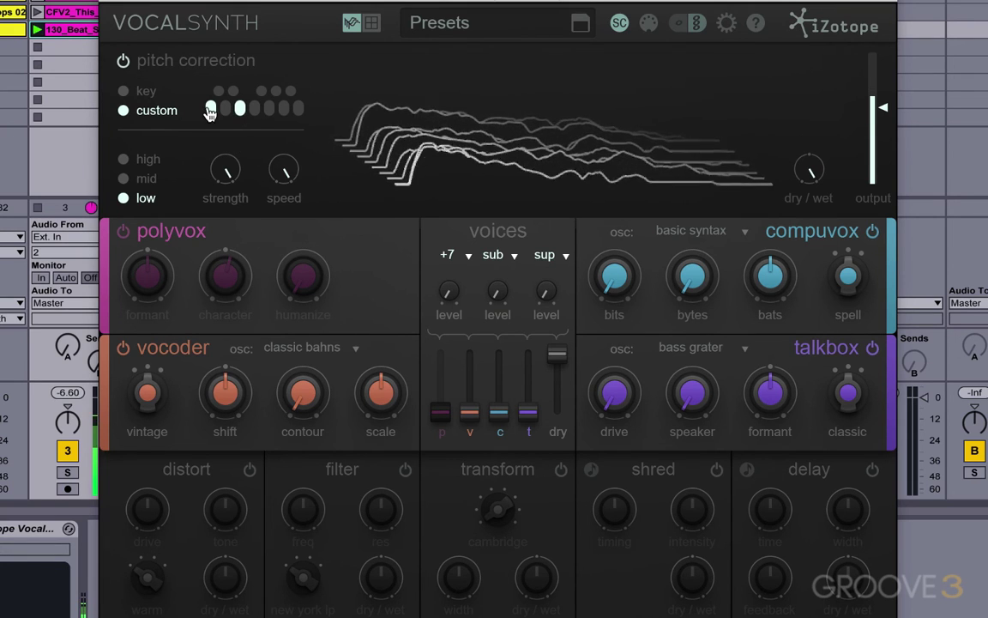
pyautogui.click(210, 108)
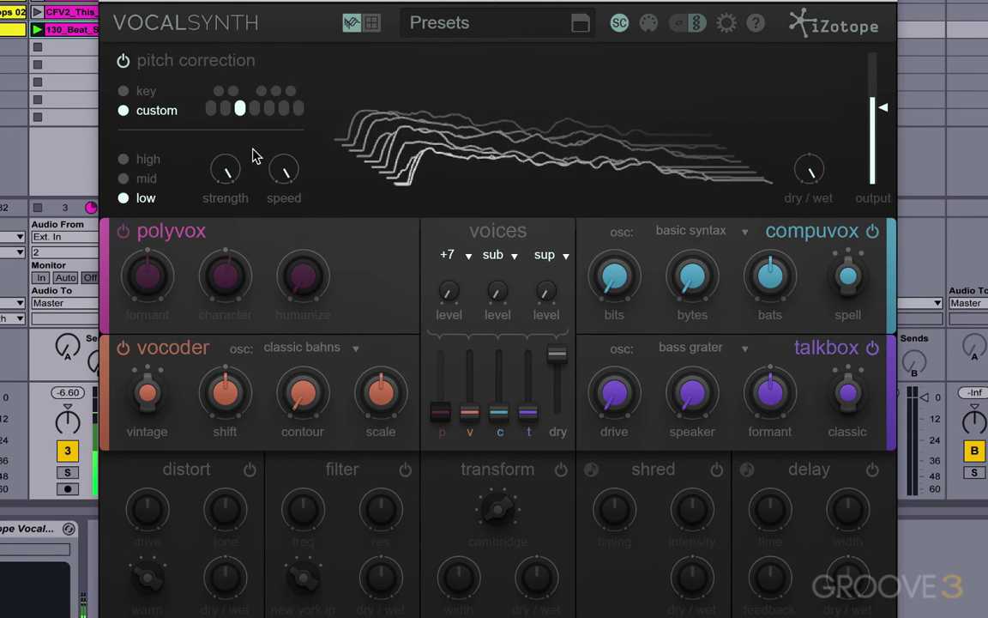
pyautogui.click(240, 108)
pyautogui.click(269, 108)
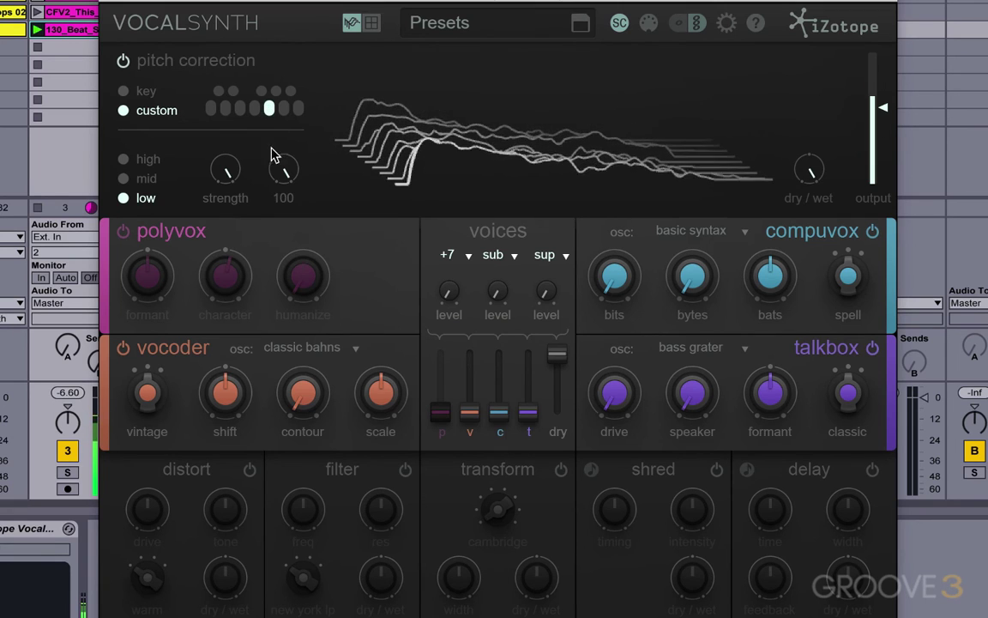
pyautogui.click(269, 108)
pyautogui.click(299, 108)
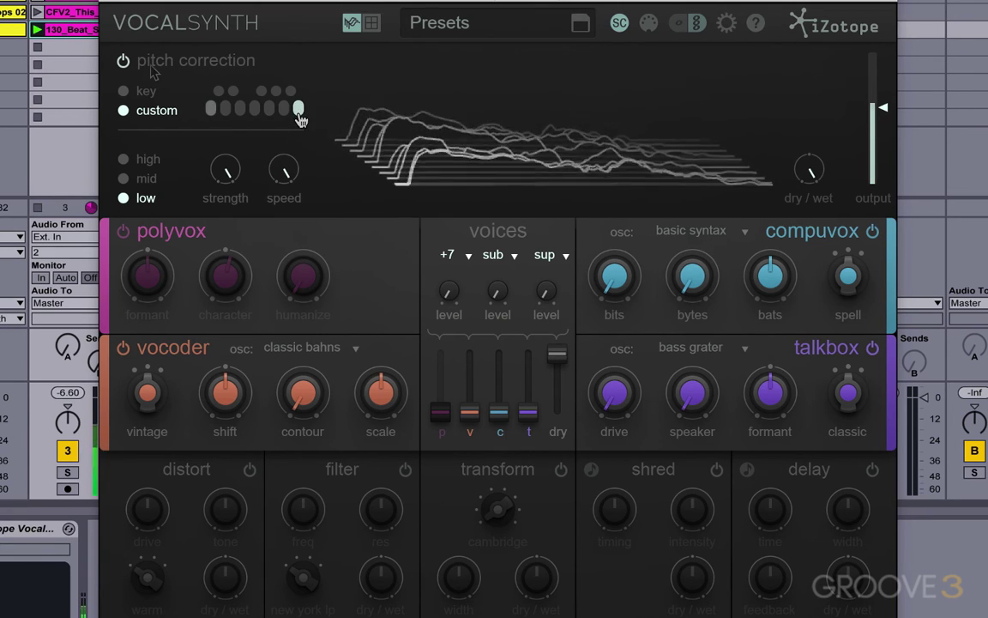